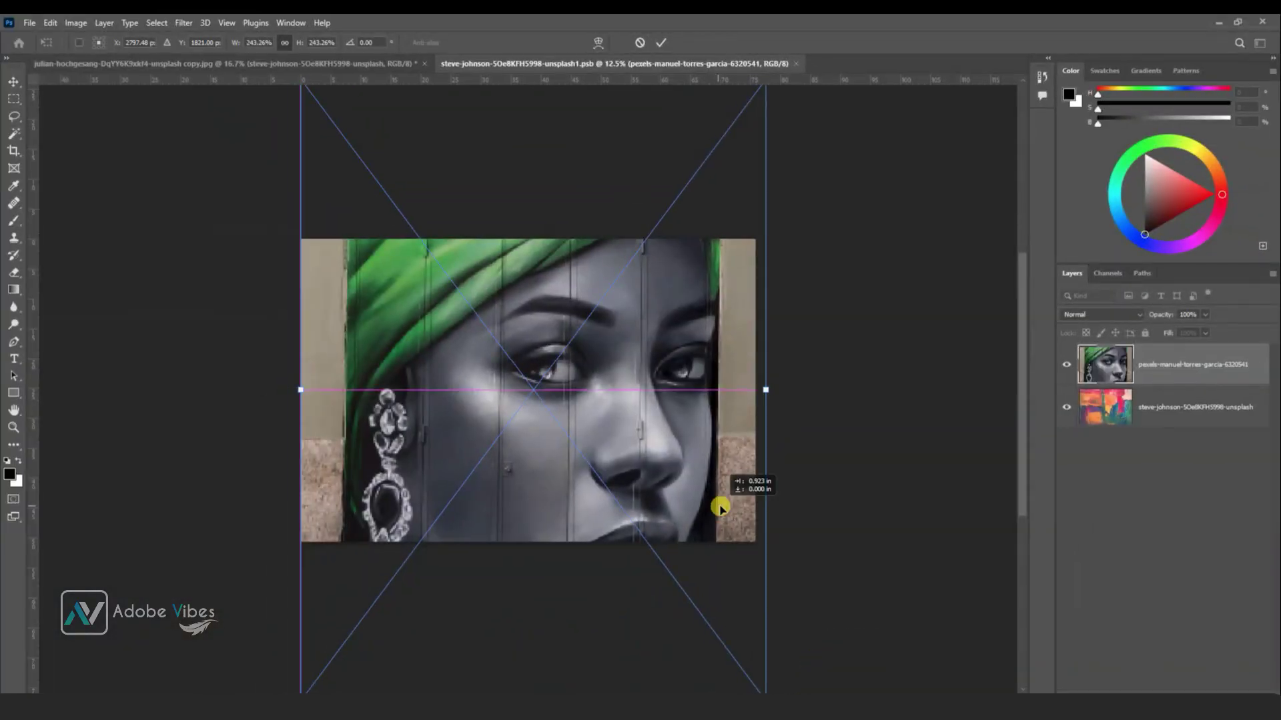
# - Commit the portrait's enlargement to 243.26% inside the smart object, saving the document while closing it
pyautogui.click(661, 42)
pyautogui.click(795, 63)
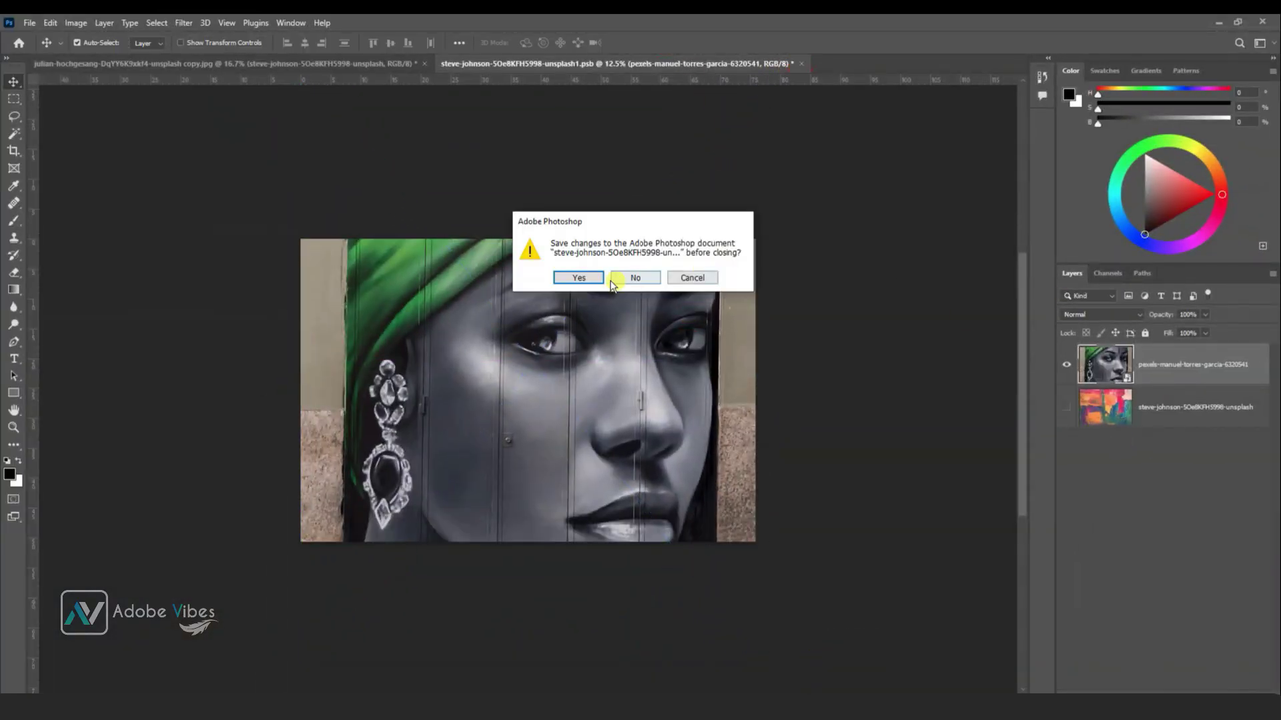
pyautogui.click(595, 278)
# - Reopen the smart object, enlarge and reposition the portrait over the canvas, and save and close it
pyautogui.moveTo(660, 366); pyautogui.dragTo(705, 365)
pyautogui.click(1132, 467)
pyautogui.doubleClick(1136, 462)
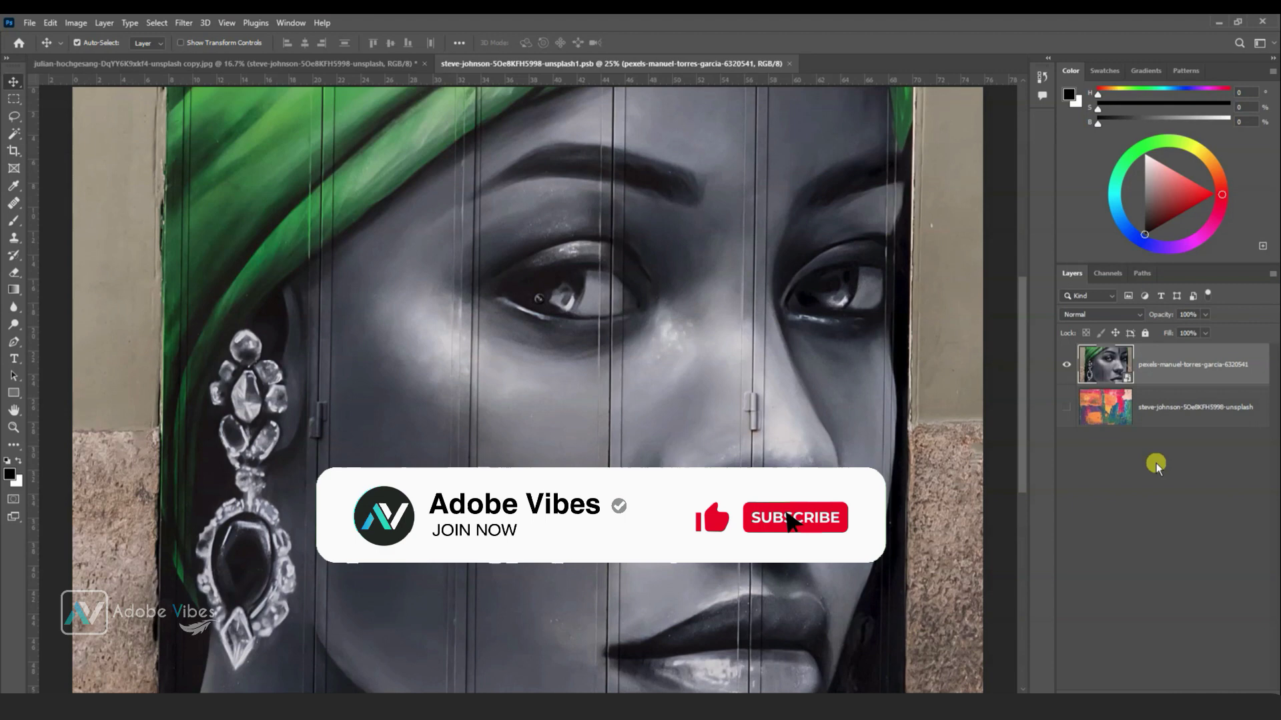
pyautogui.hotkey('ctrl', '-')
pyautogui.hotkey('ctrl', 't')
pyautogui.moveTo(689, 572); pyautogui.dragTo(725, 623)
pyautogui.moveTo(658, 434)
pyautogui.mouseDown()
pyautogui.moveTo(677, 434)
pyautogui.moveTo(666, 434)
pyautogui.mouseUp()
pyautogui.press('Return')
pyautogui.hotkey('ctrl', 's')
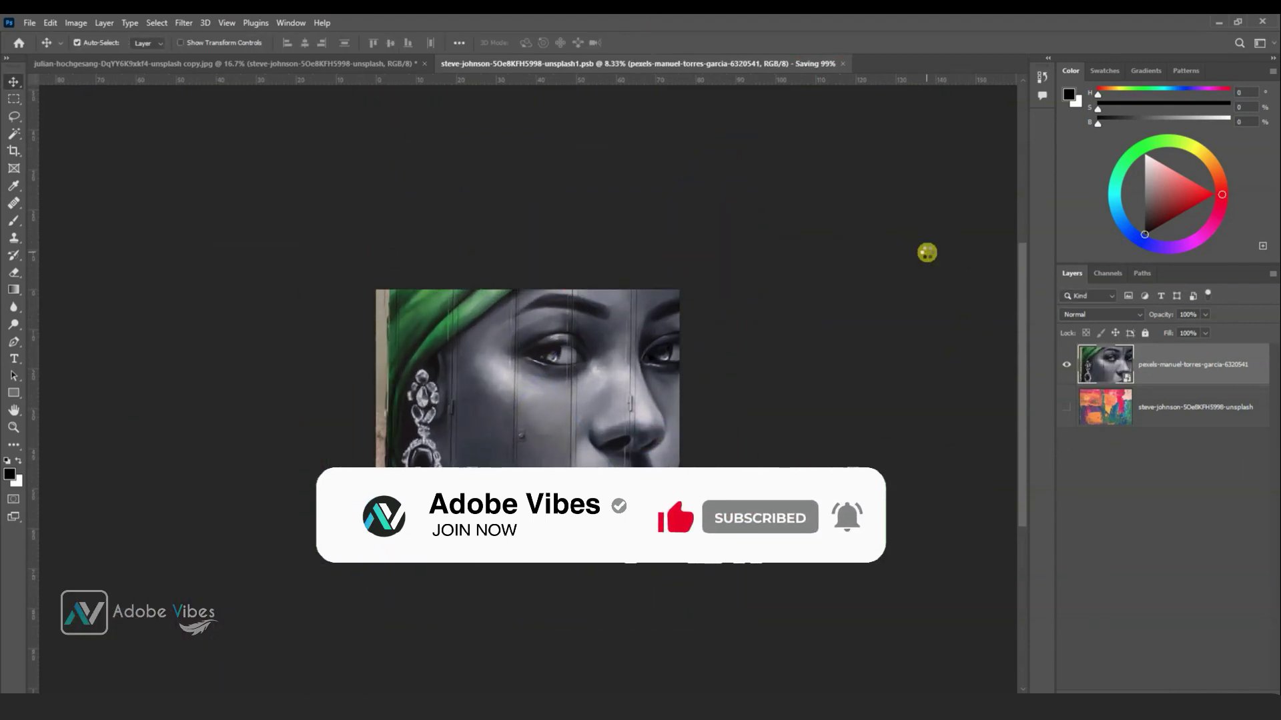
pyautogui.hotkey('ctrl', 'w')
# - Show only the abstract painting layer inside the smart object and save the change while closing it
pyautogui.click(1065, 448)
pyautogui.click(1065, 449)
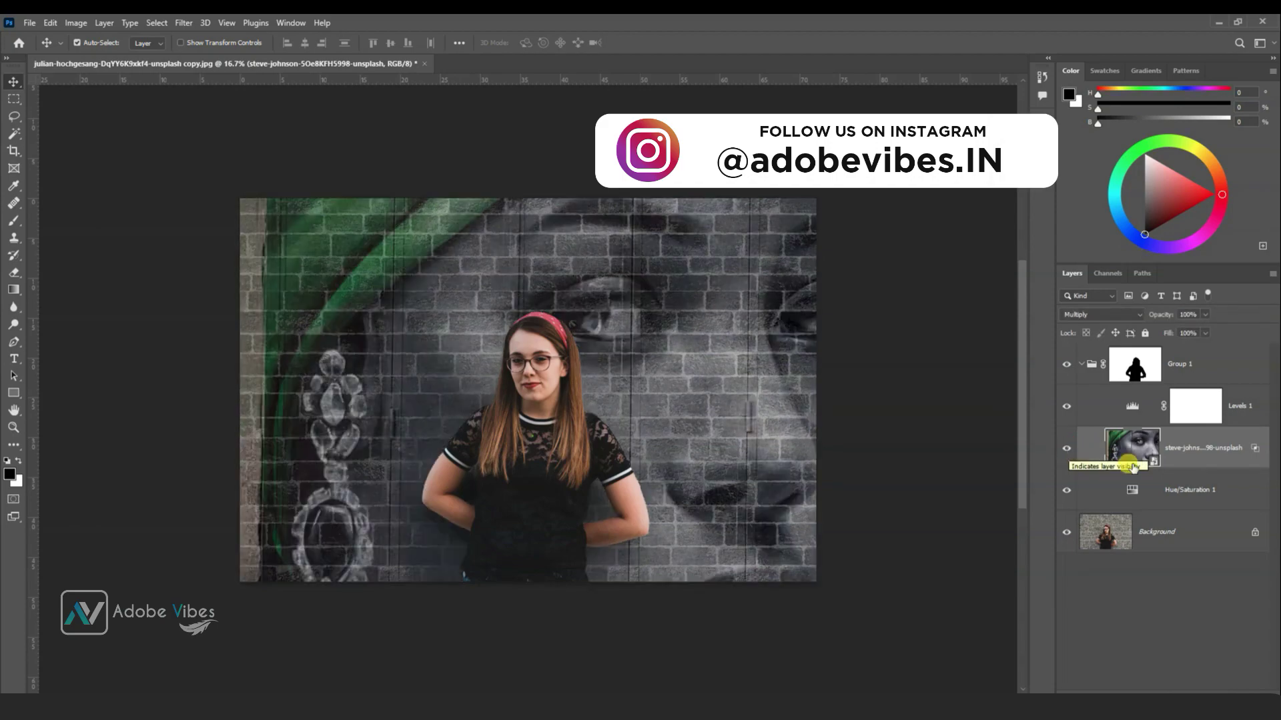
pyautogui.doubleClick(1132, 448)
pyautogui.keyDown('alt'); pyautogui.click(1071, 412); pyautogui.keyUp('alt')
pyautogui.hotkey('ctrl', 'w')
pyautogui.click(574, 283)
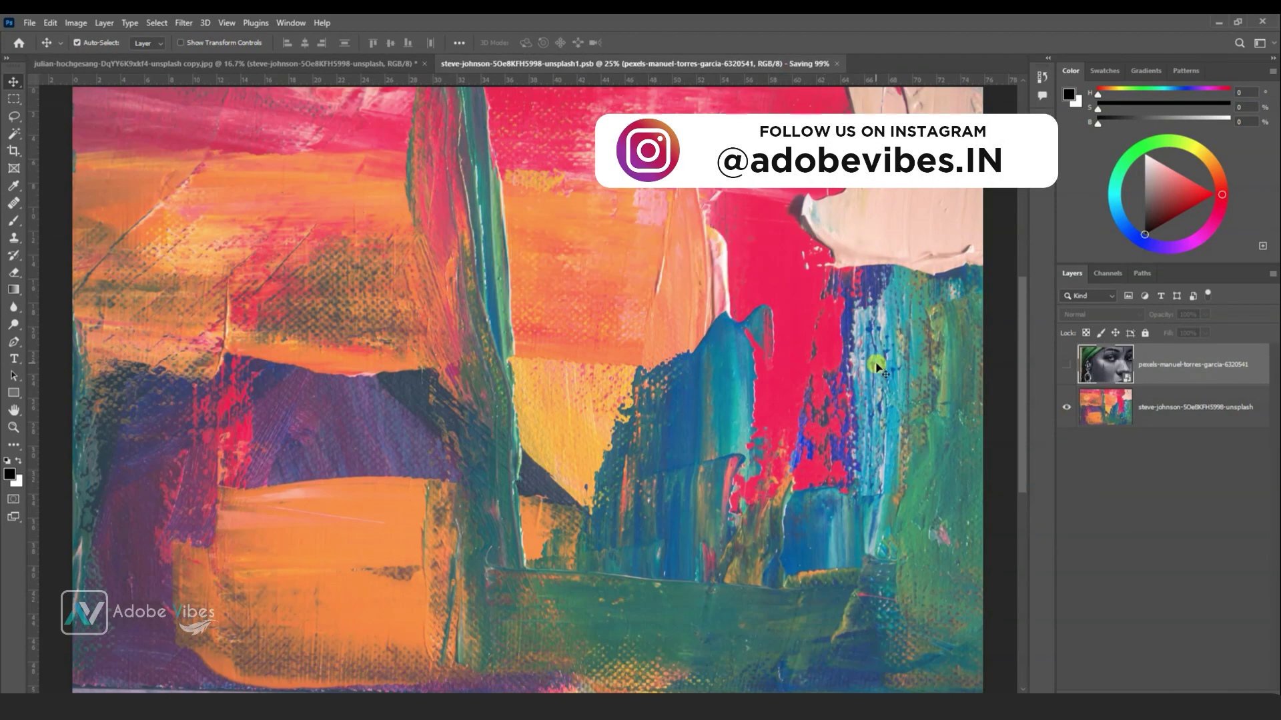
pyautogui.click(1081, 365)
pyautogui.click(1066, 364)
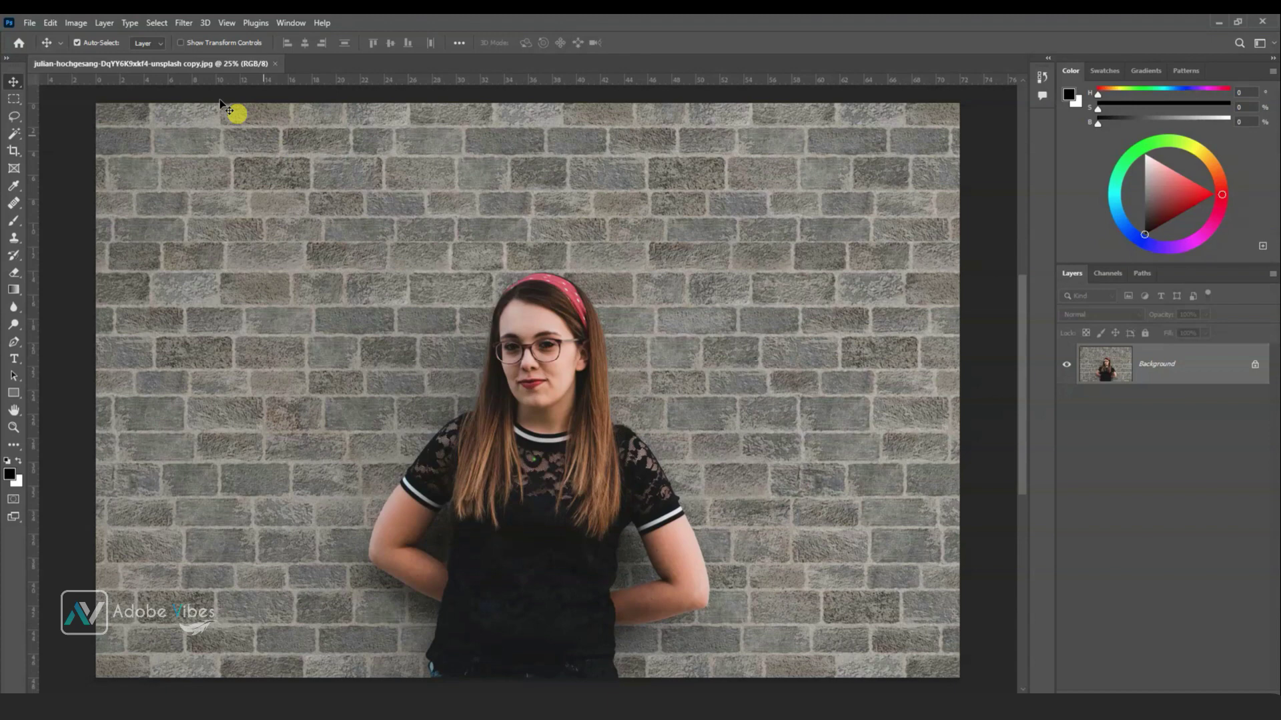
# - Select the woman with the Subject command and invert the selection to cover the brick wall
pyautogui.click(157, 23)
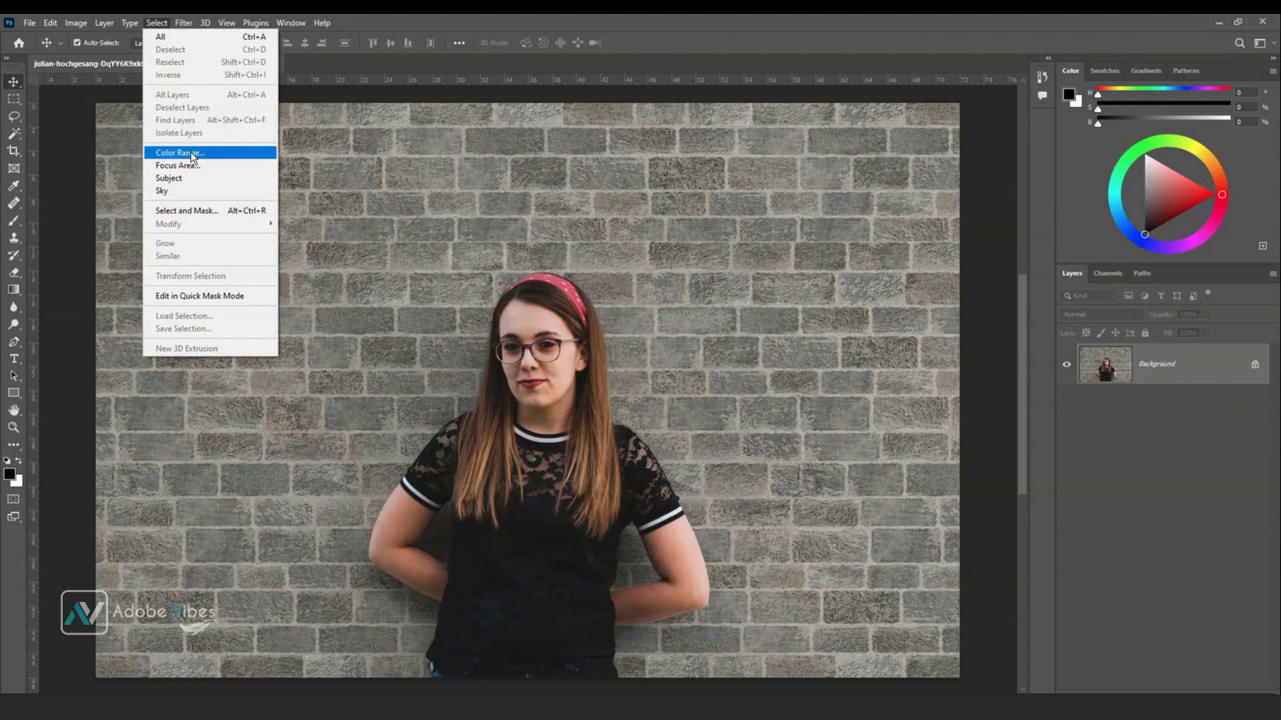
pyautogui.click(218, 180)
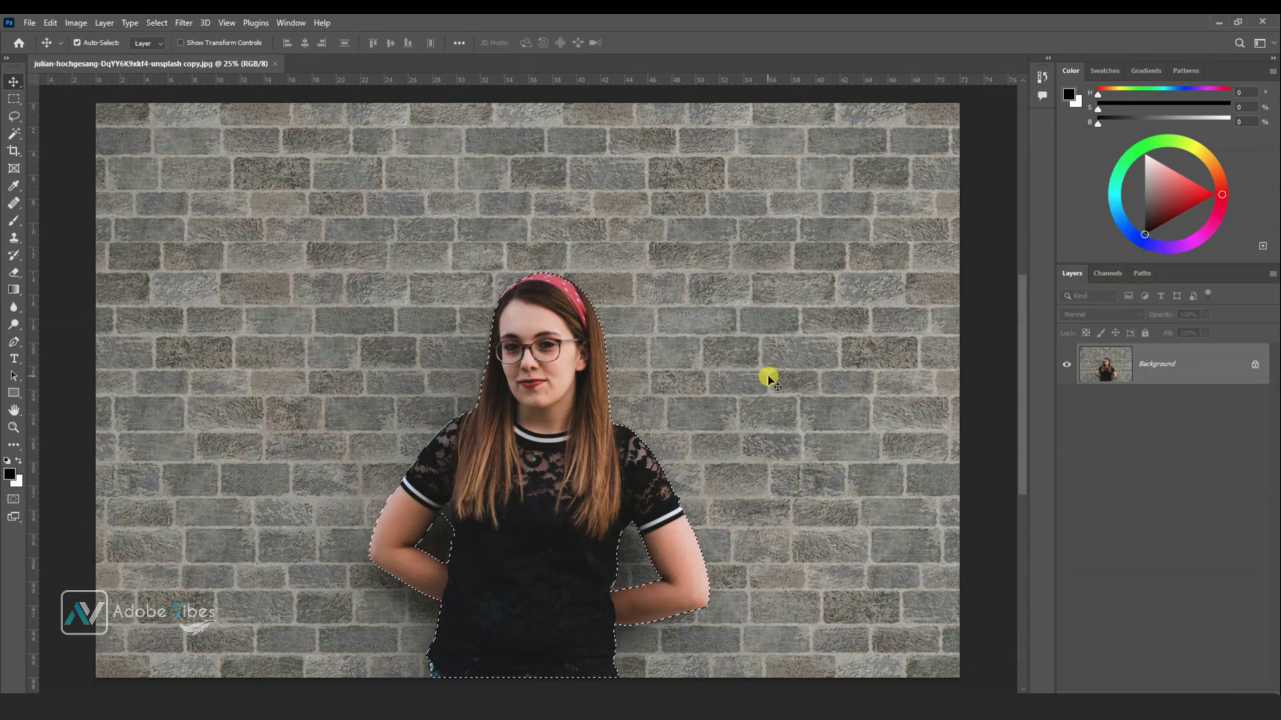
pyautogui.press('ctrl')
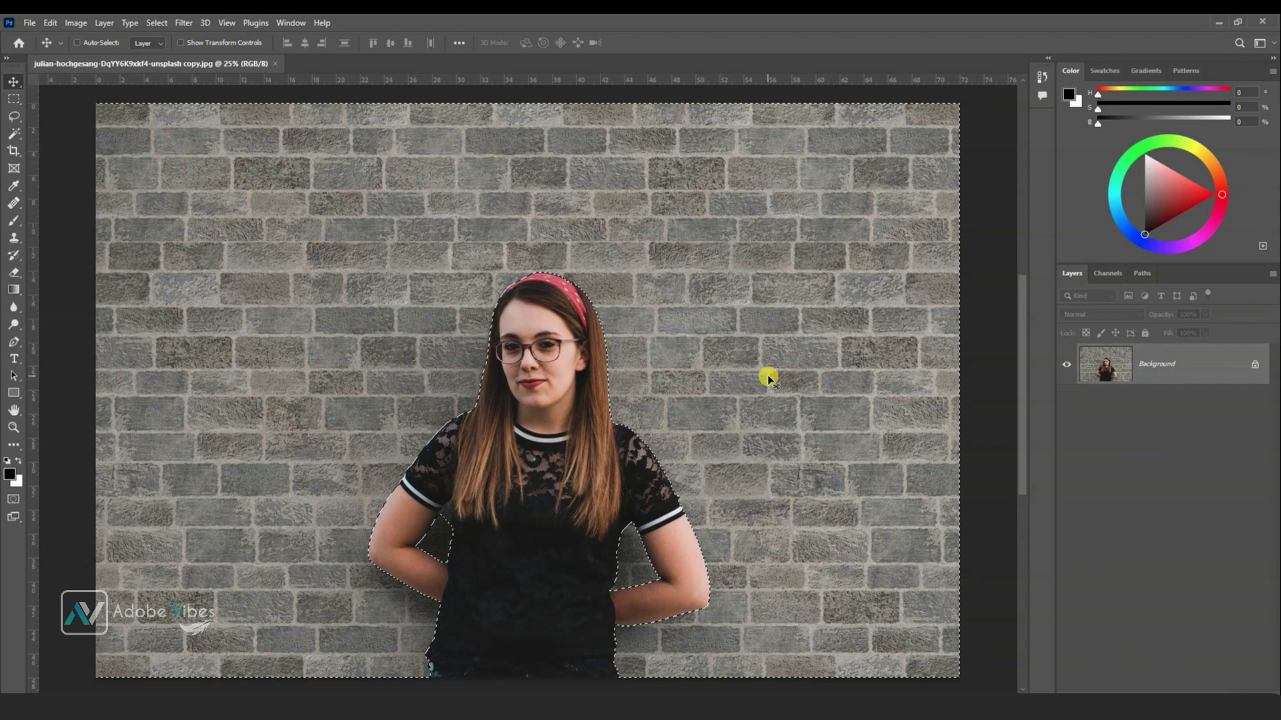
pyautogui.hotkey('ctrl', 'shift', 'i')
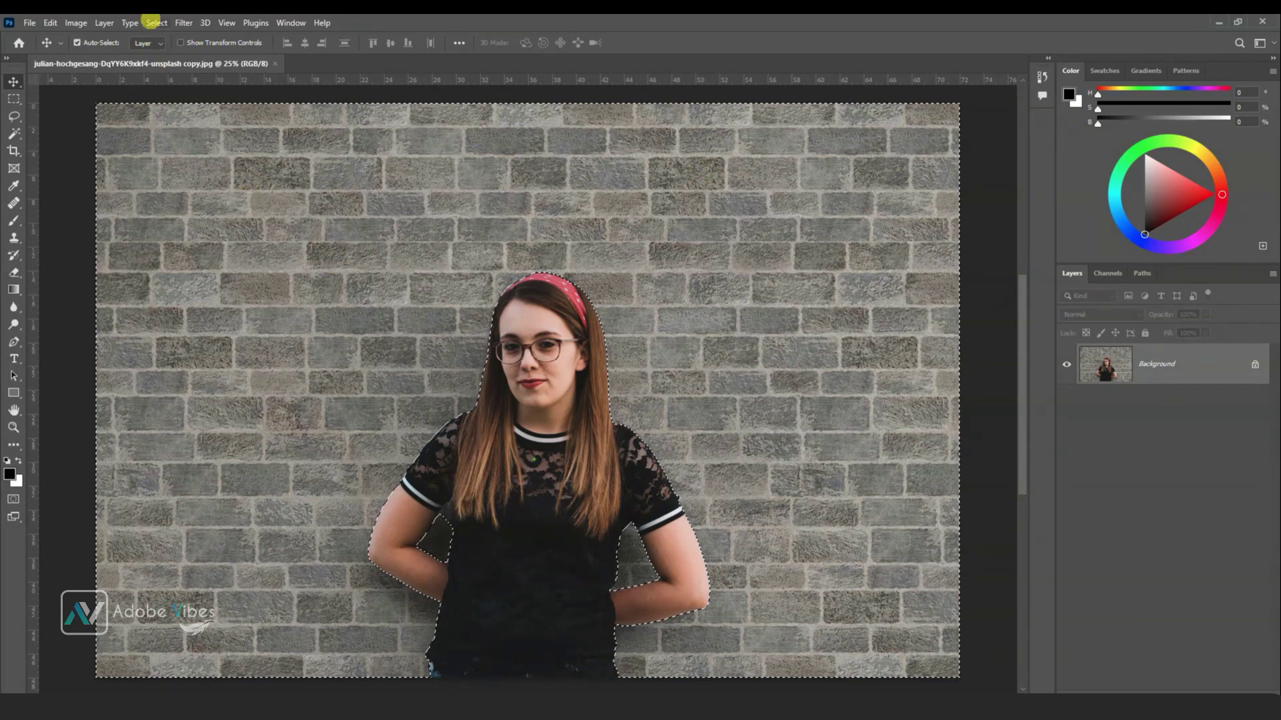
pyautogui.click(158, 22)
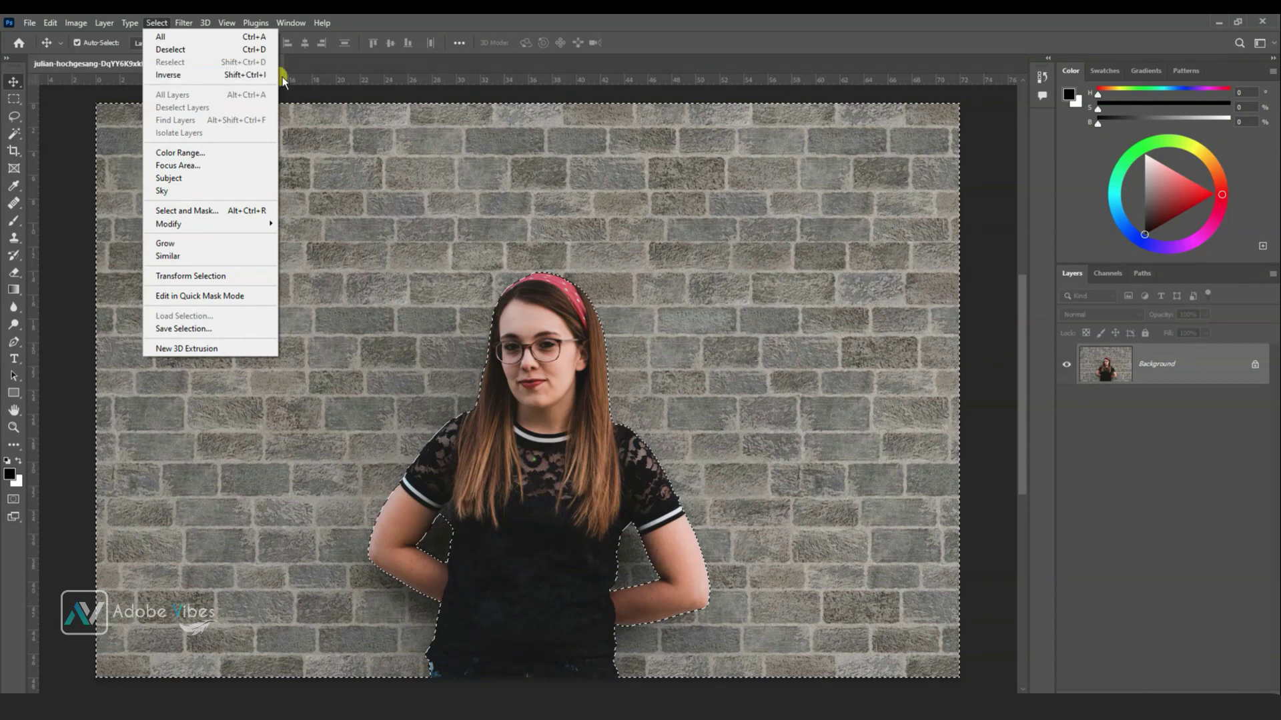
pyautogui.click(666, 19)
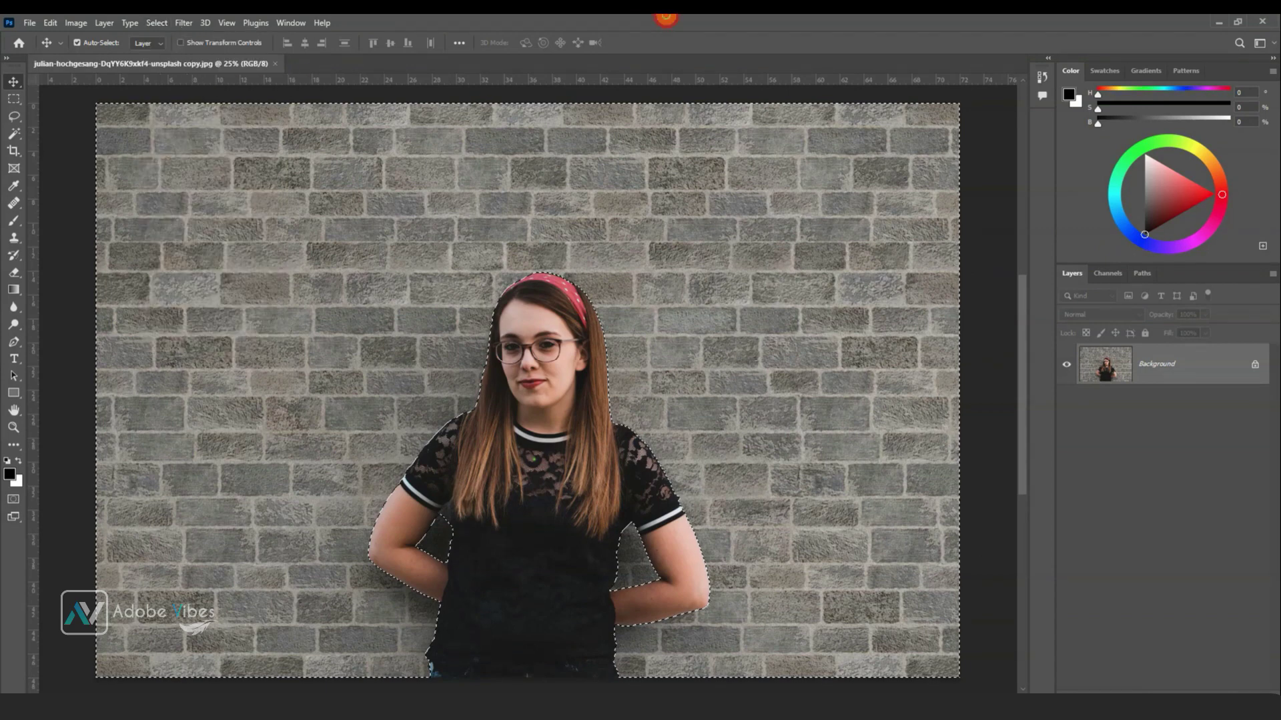
# - Add a Hue/Saturation adjustment layer for the selected wall with the saturation set to -100
pyautogui.click(1204, 689)
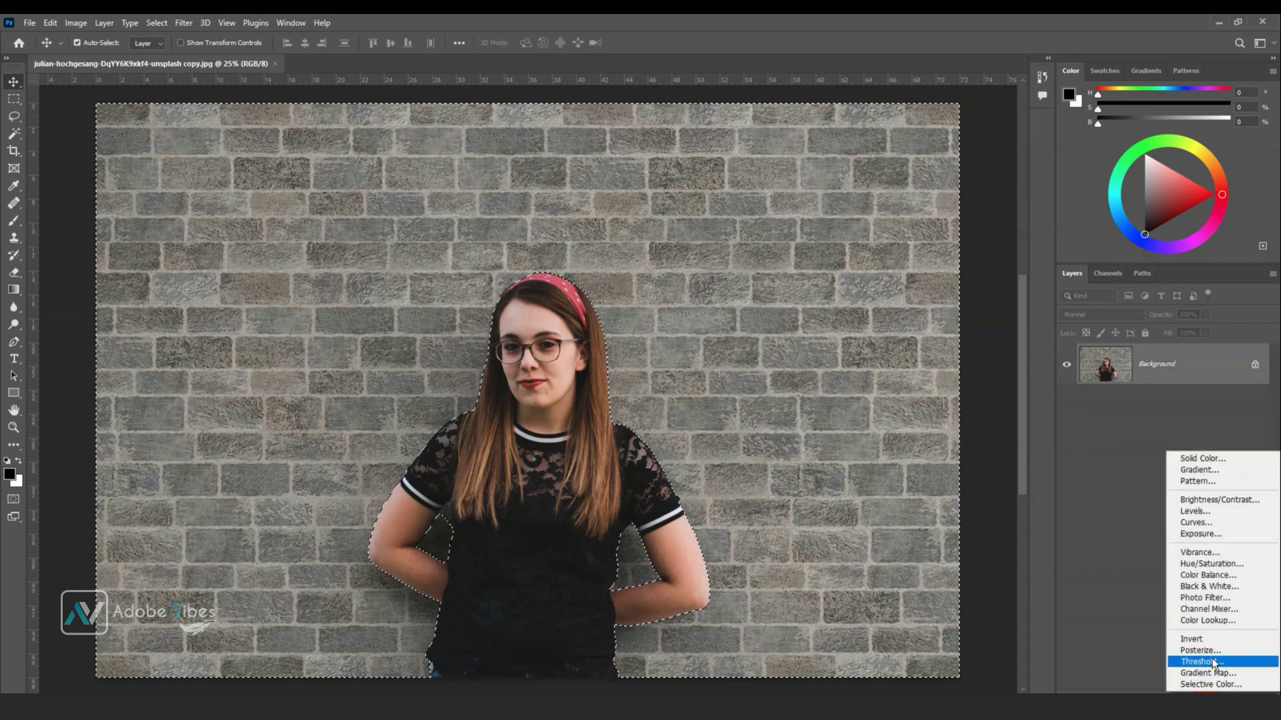
pyautogui.click(1230, 561)
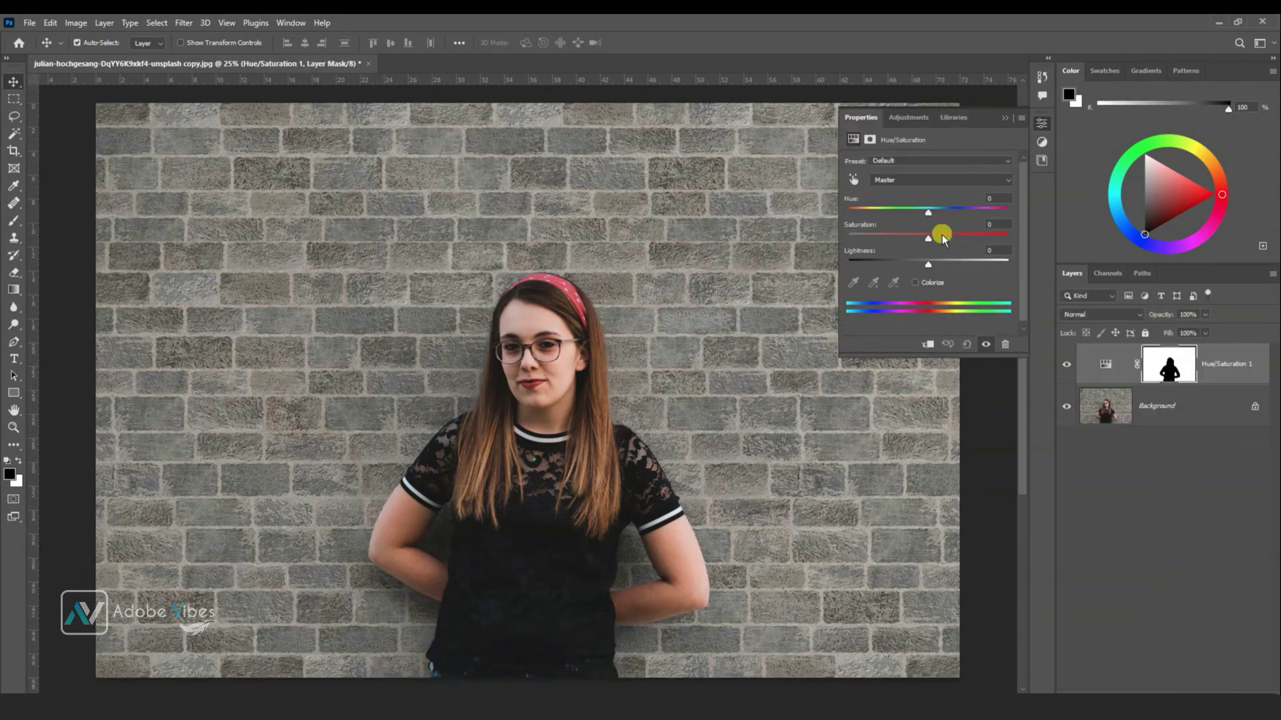
pyautogui.moveTo(930, 241); pyautogui.dragTo(828, 240)
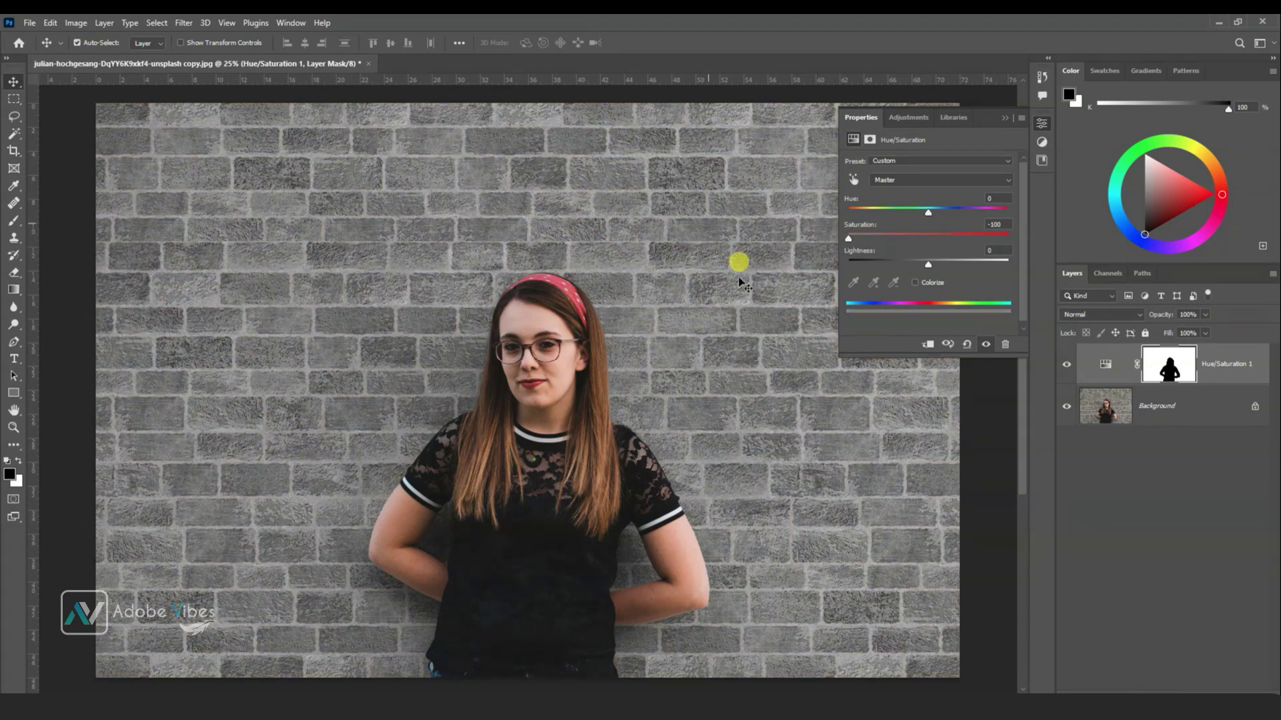
pyautogui.click(1023, 120)
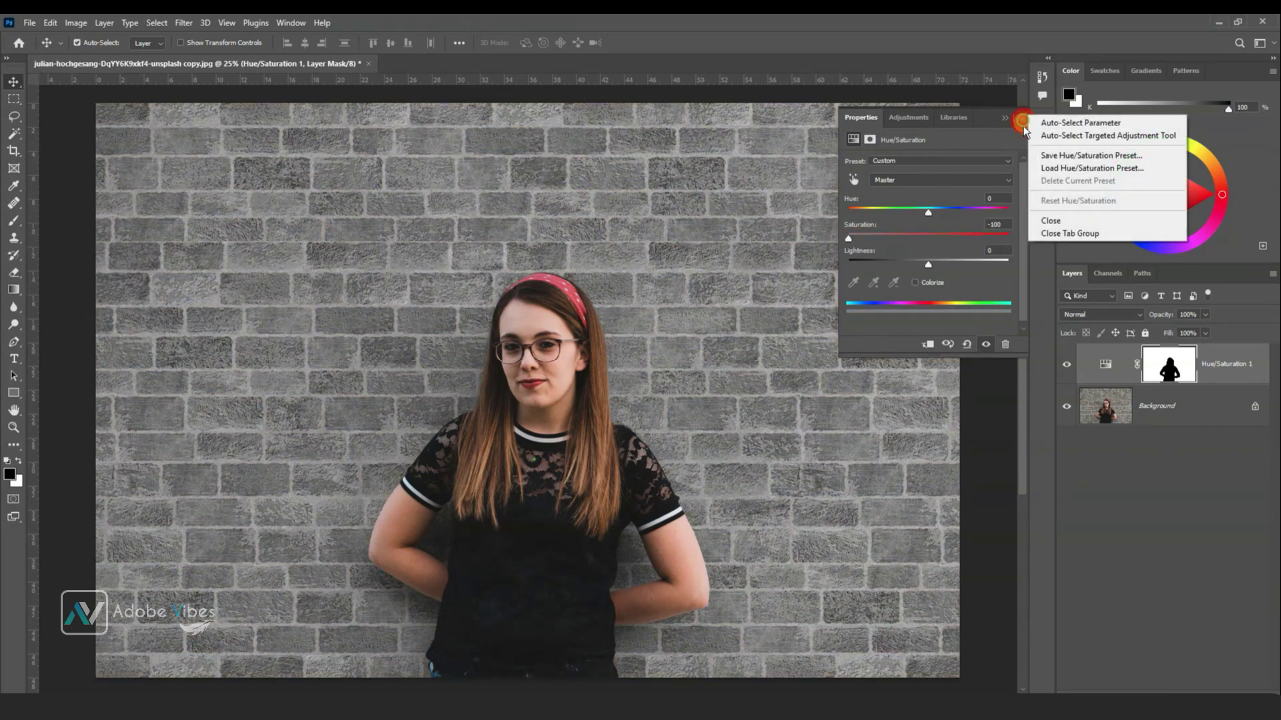
pyautogui.click(1047, 231)
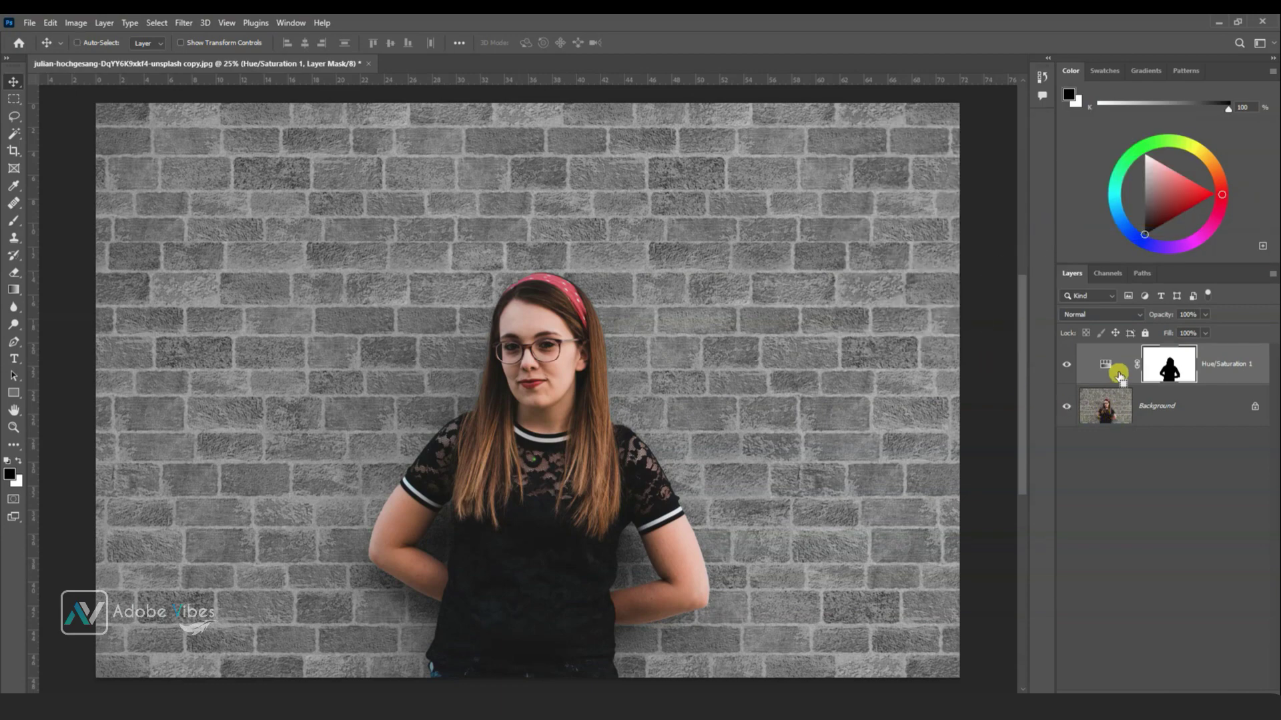
# - Group the Hue/Saturation layer and move its layer mask onto the group
pyautogui.hotkey('ctrl', 'g')
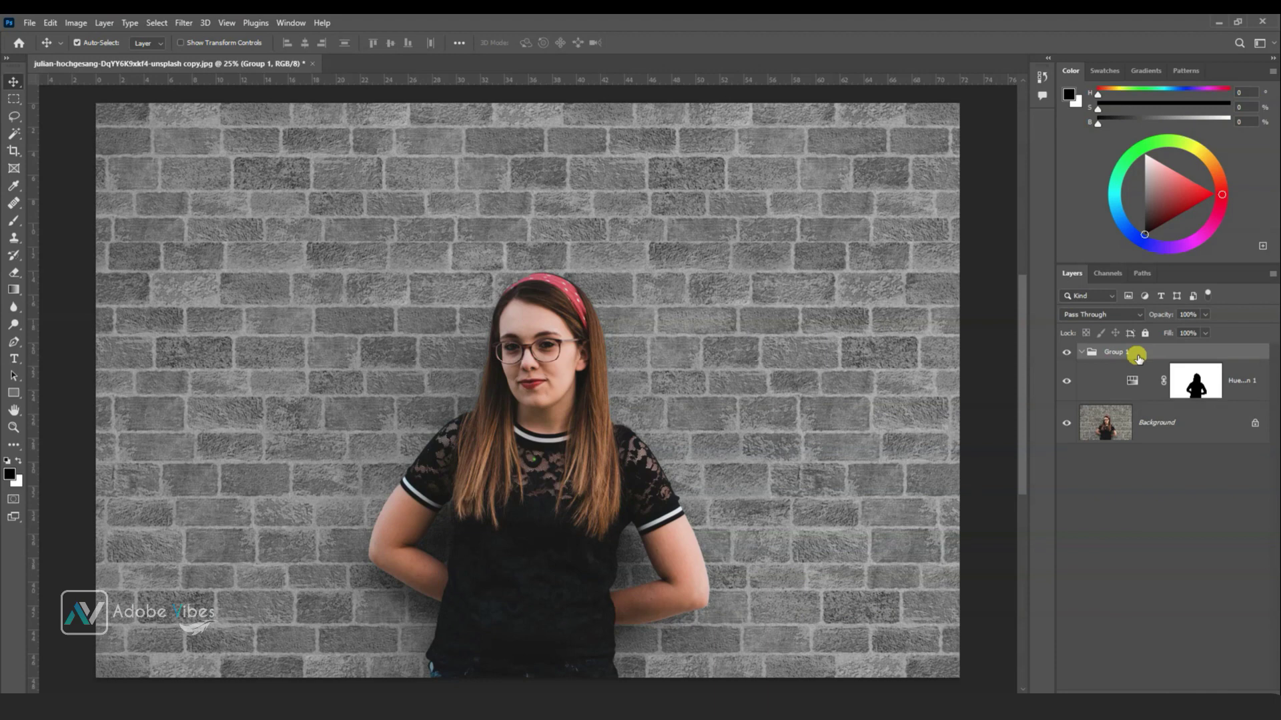
pyautogui.moveTo(1203, 387); pyautogui.dragTo(1118, 348)
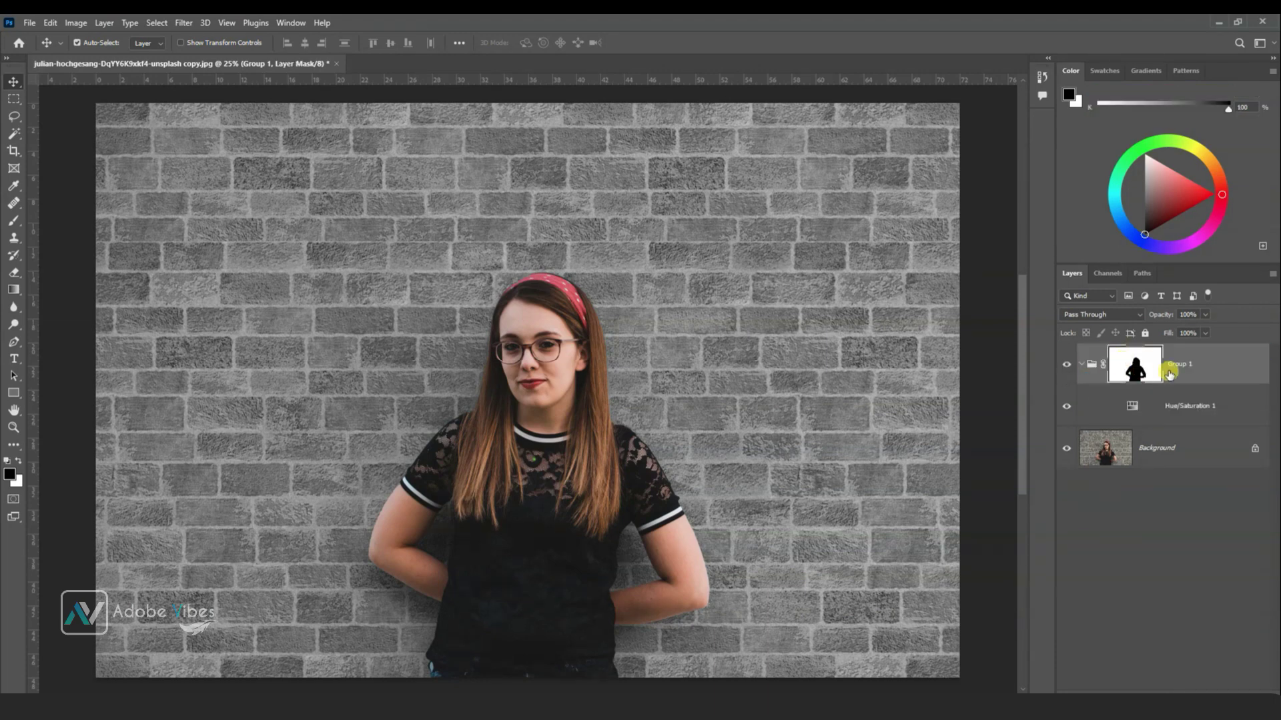
# - Place the colourful abstract painting as an embedded image above the Hue/Saturation layer, scaled to 118.55% to cover the wall
pyautogui.click(1187, 408)
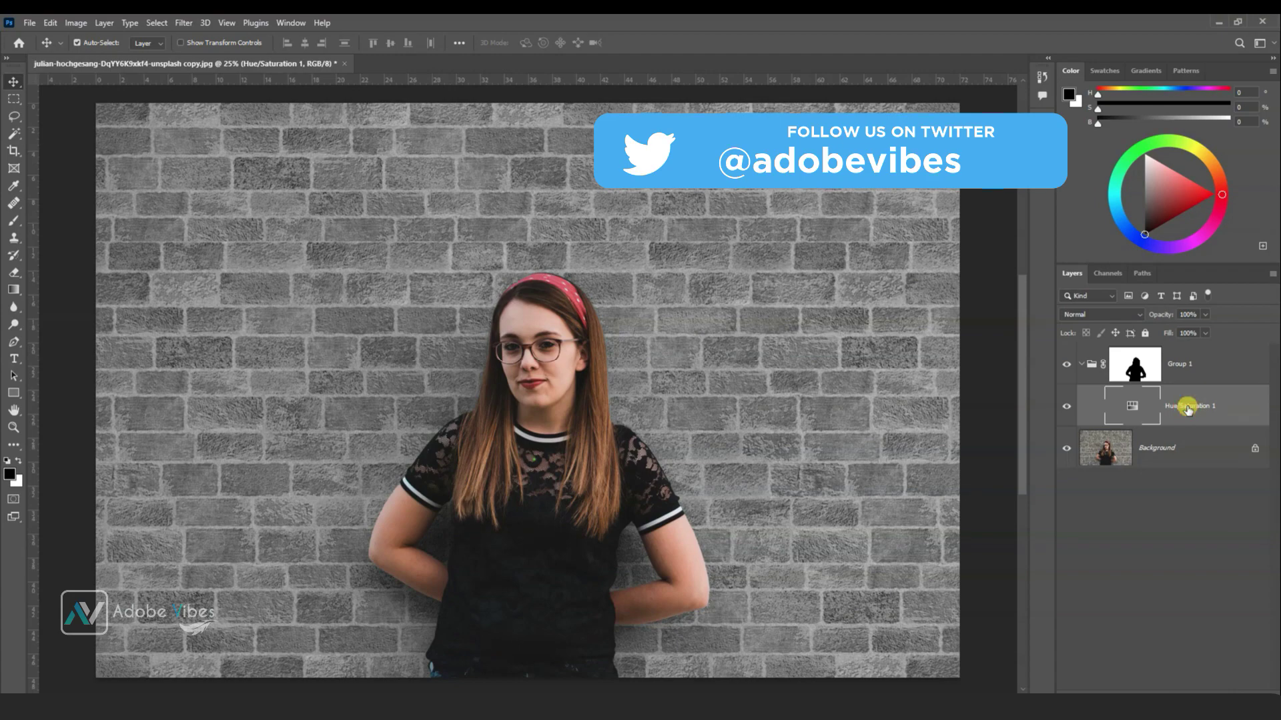
pyautogui.click(29, 23)
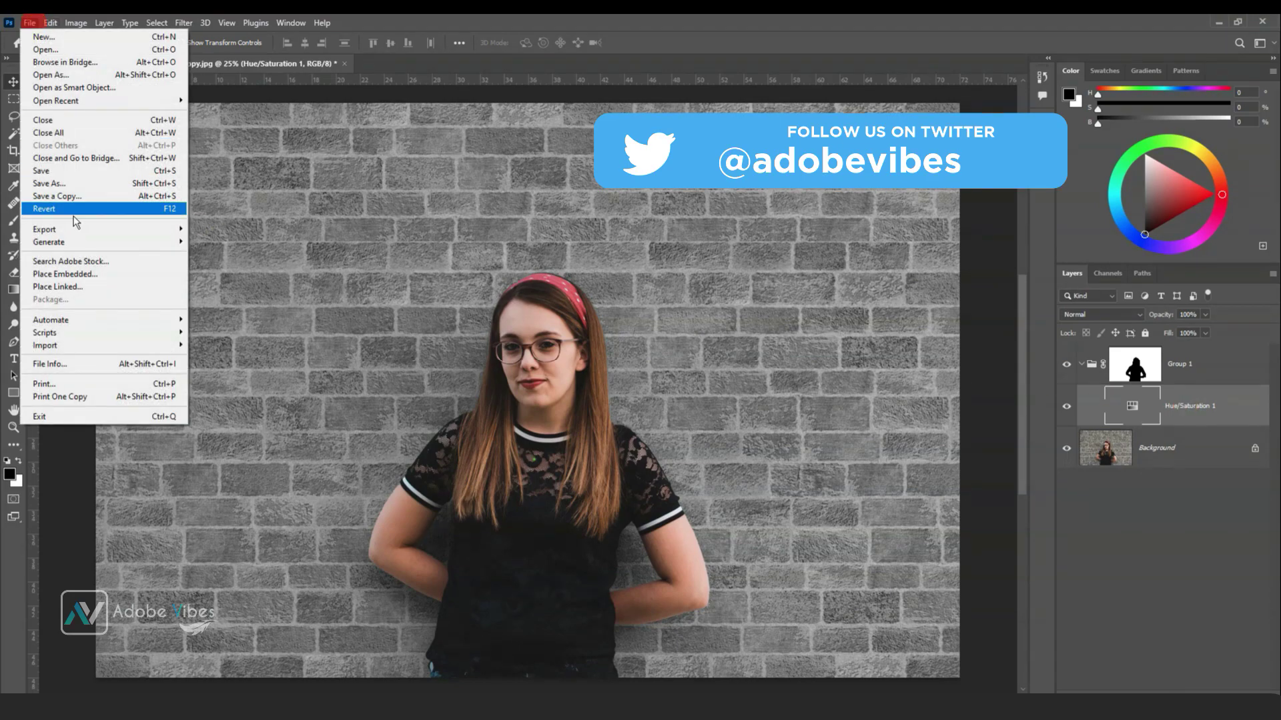
pyautogui.click(65, 274)
pyautogui.doubleClick(537, 137)
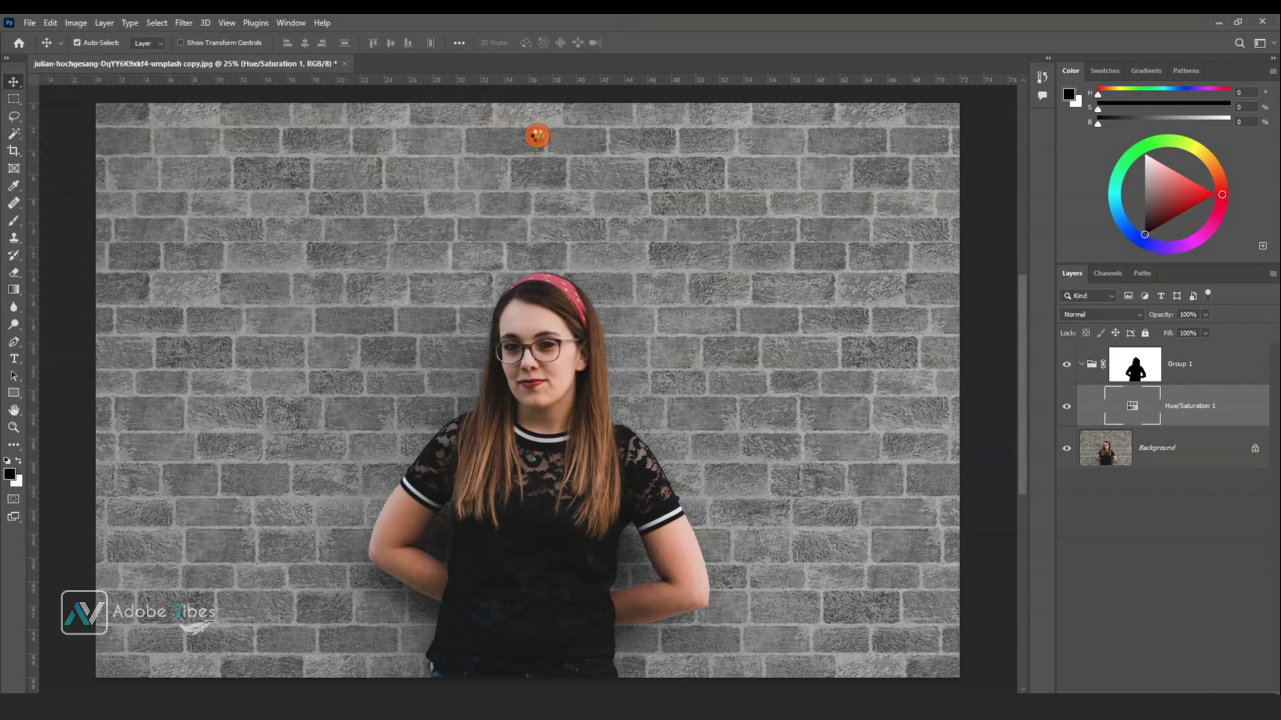
pyautogui.hotkey('ctrl', '-')
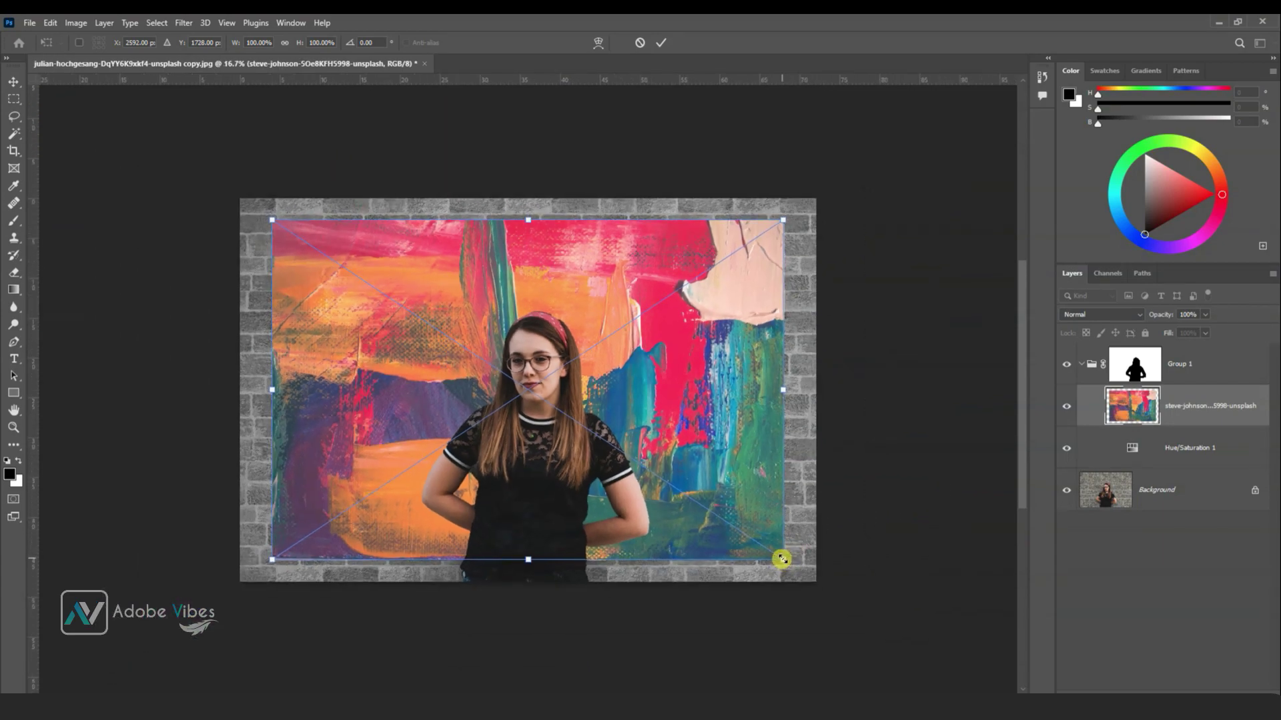
pyautogui.moveTo(782, 559); pyautogui.dragTo(832, 591)
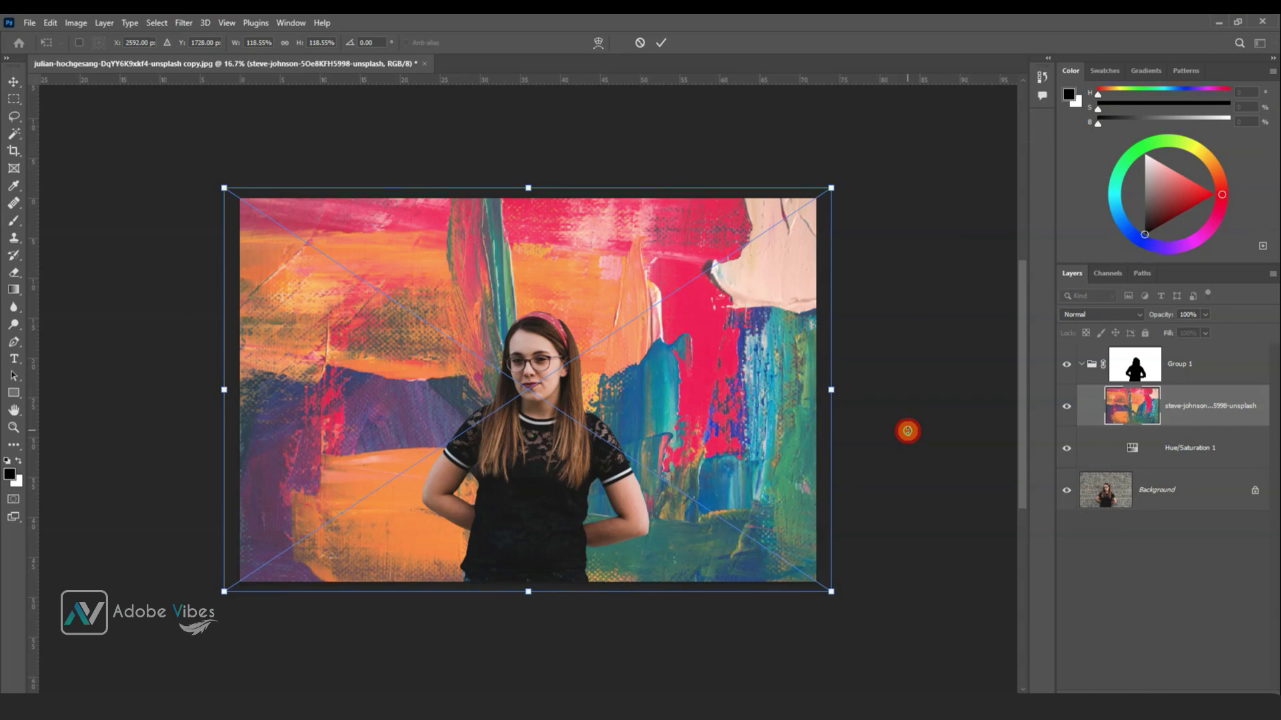
pyautogui.click(659, 42)
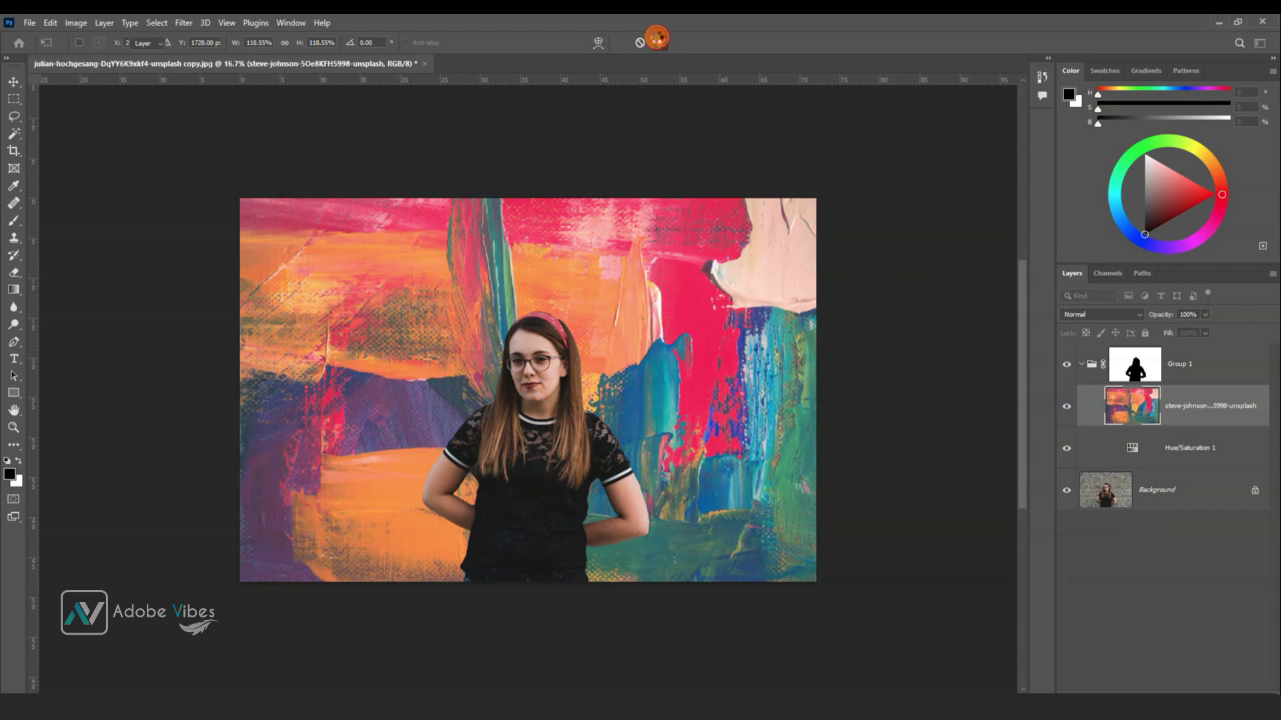
# - Set the painting layer's blend mode to Multiply
pyautogui.click(1142, 314)
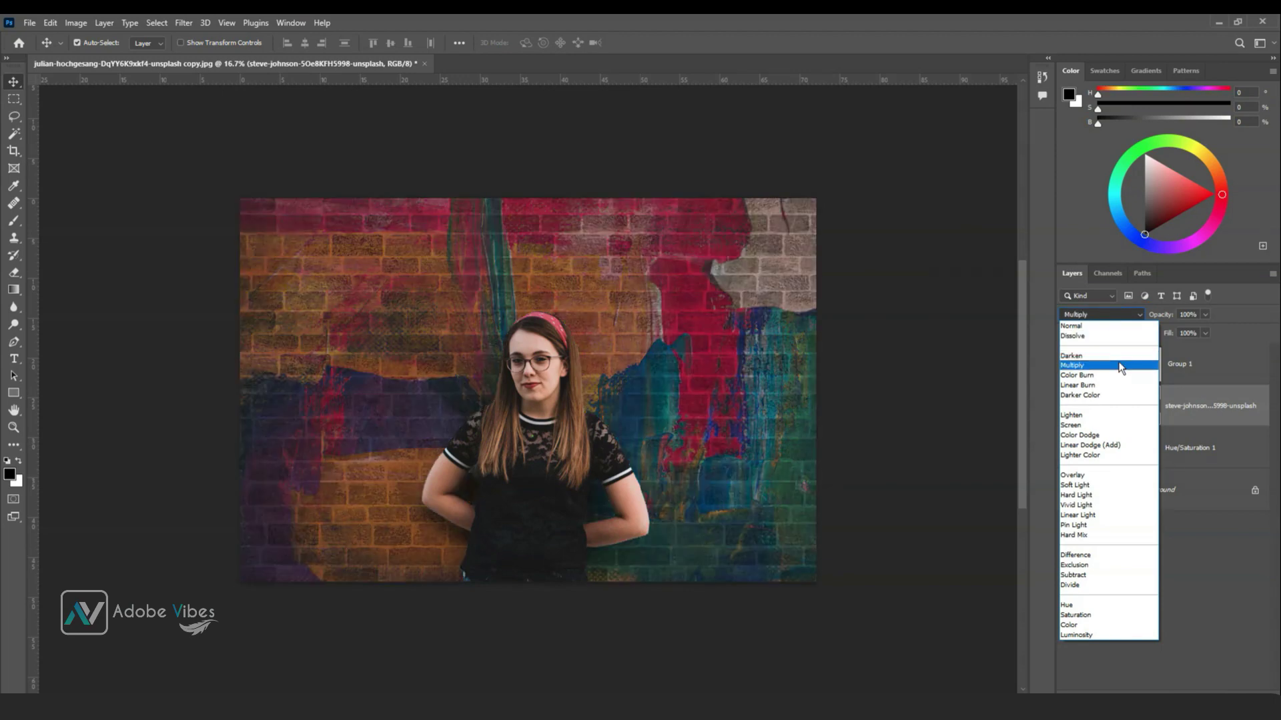
pyautogui.click(1094, 364)
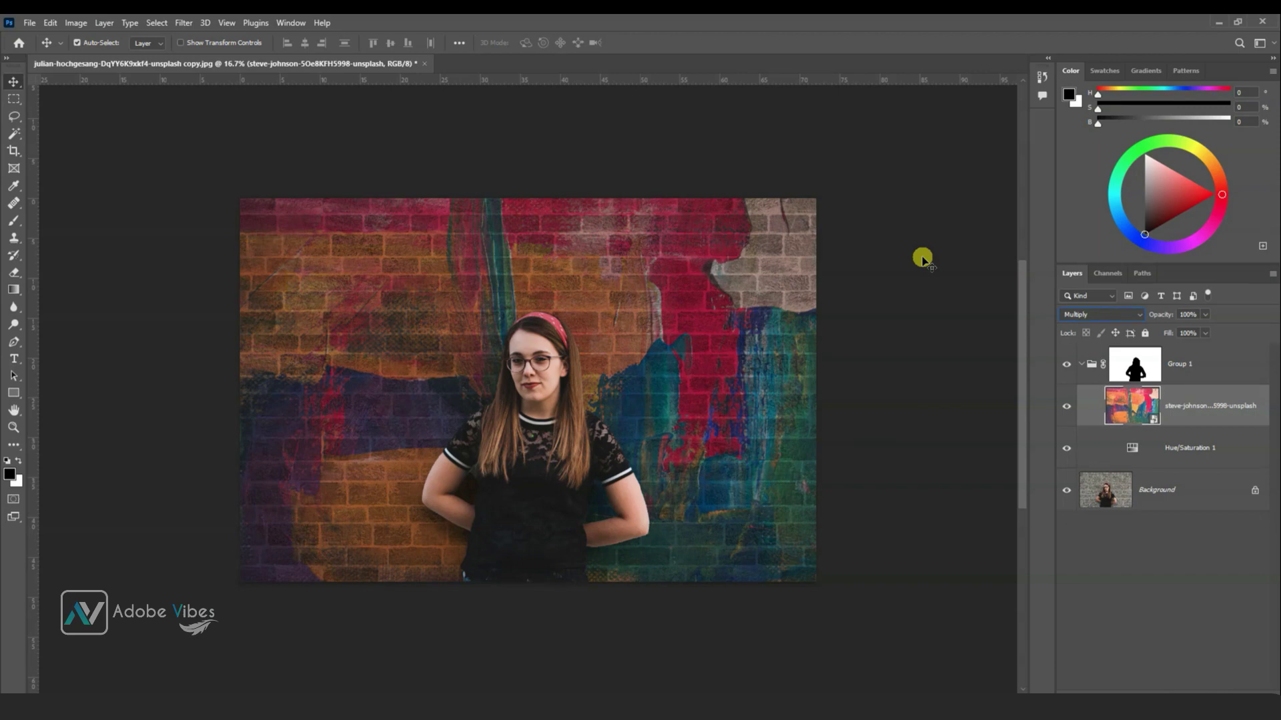
# - Add a Levels adjustment layer above the painting and brighten the wall with a midtone value of 1.40
pyautogui.click(1203, 682)
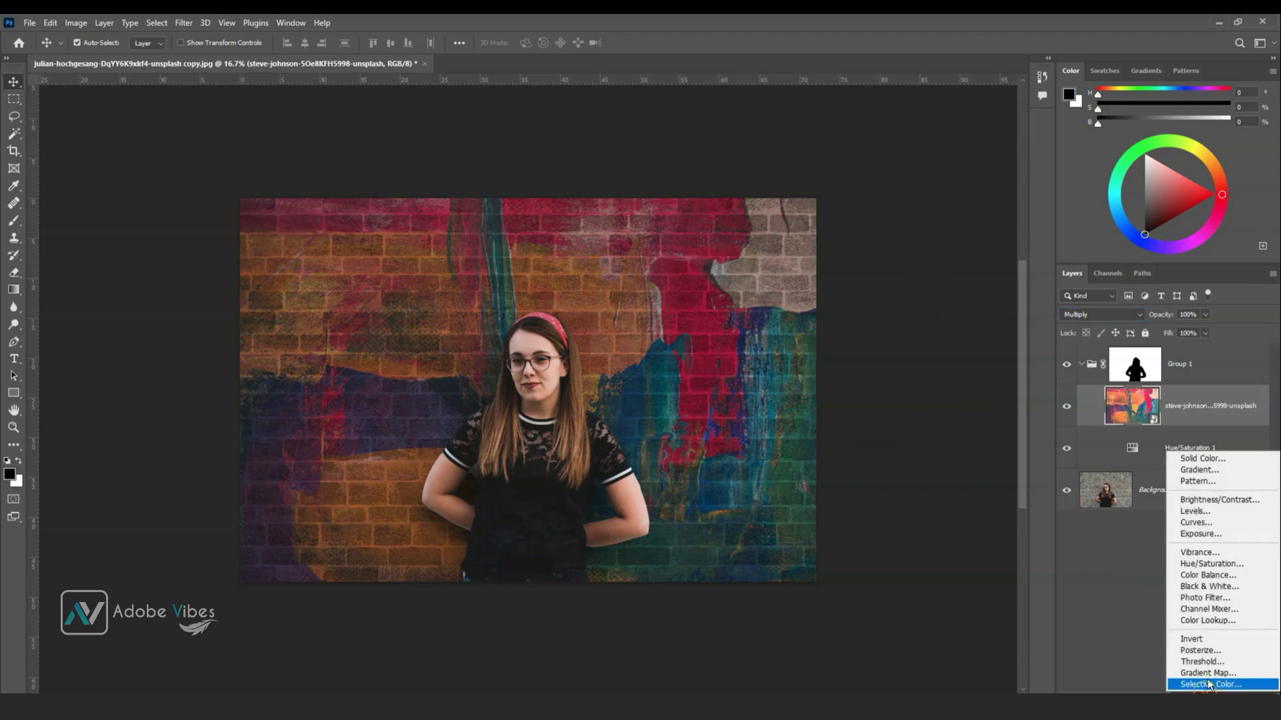
pyautogui.click(1238, 512)
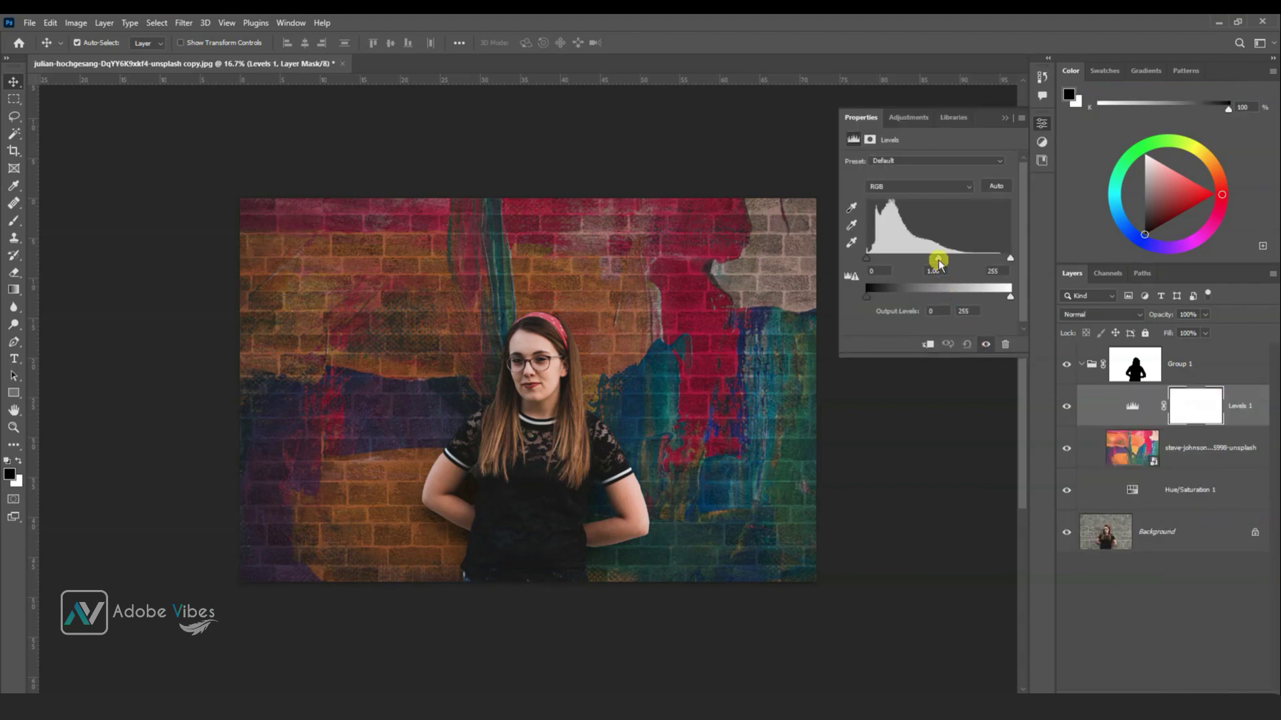
pyautogui.moveTo(939, 262); pyautogui.dragTo(935, 262)
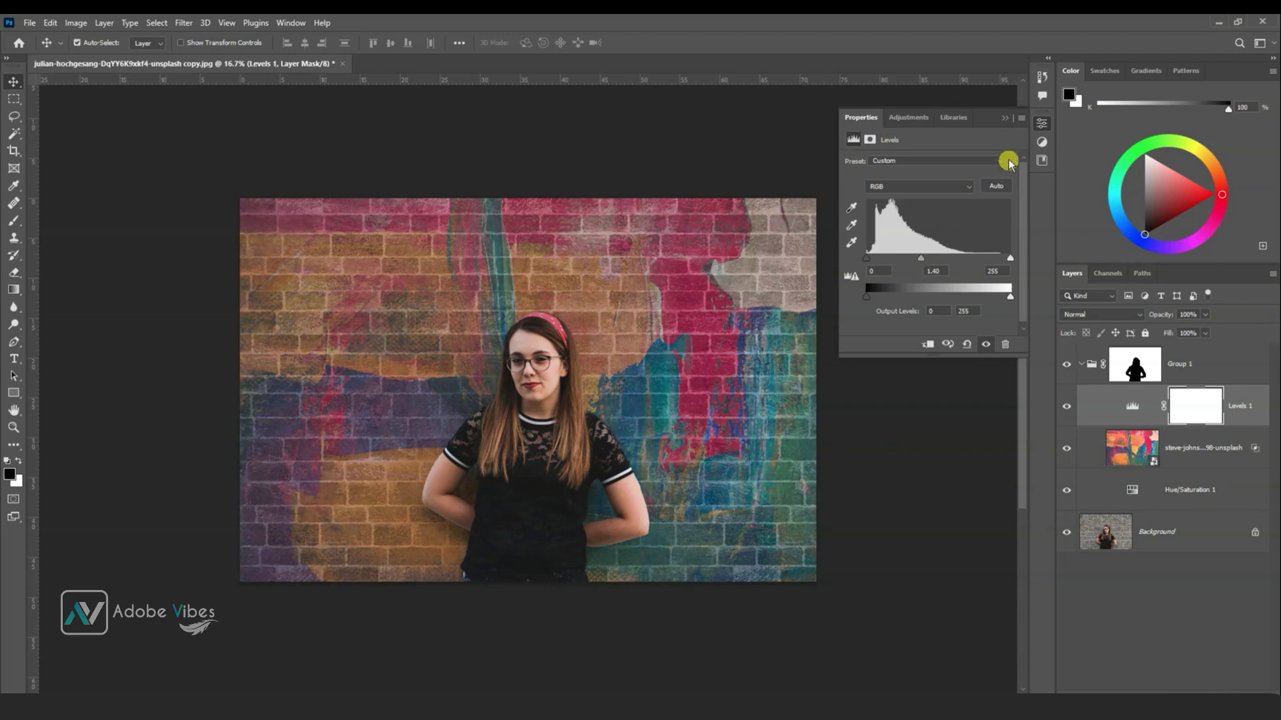
pyautogui.click(1021, 119)
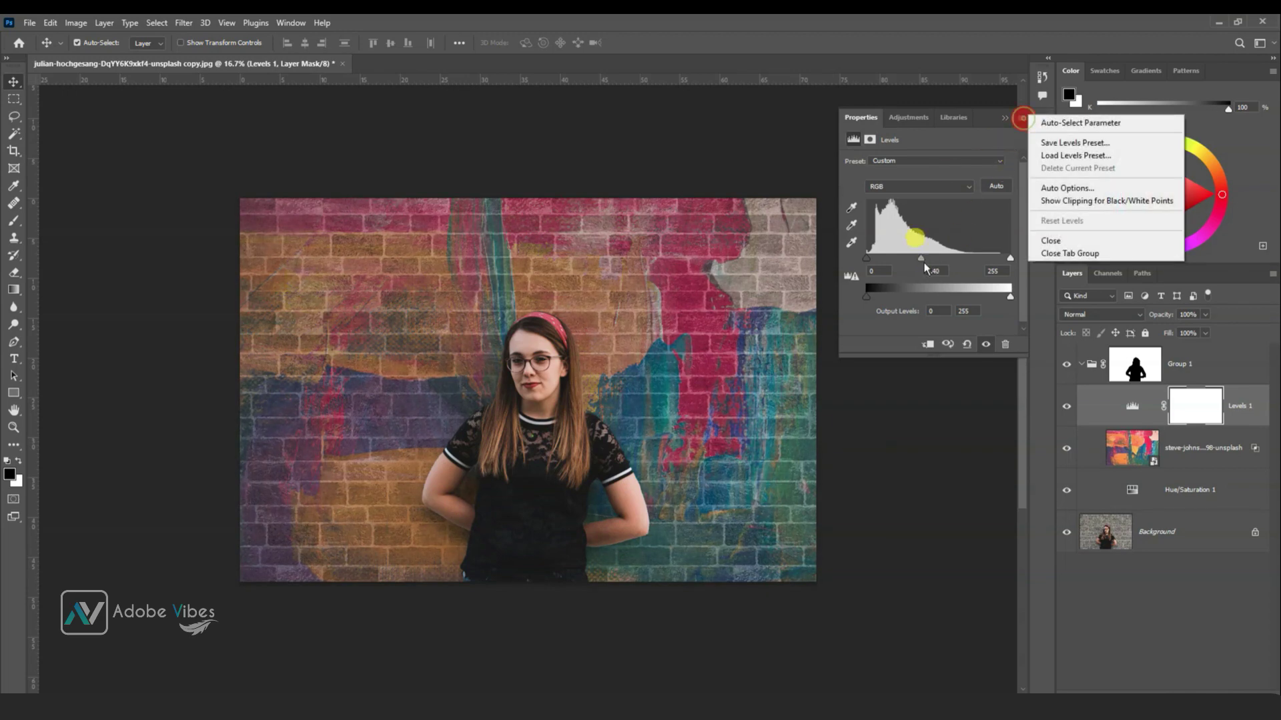
pyautogui.click(1045, 254)
# - Collapse Group 1 and compare the image with the group hidden and shown at a closer view
pyautogui.click(1084, 366)
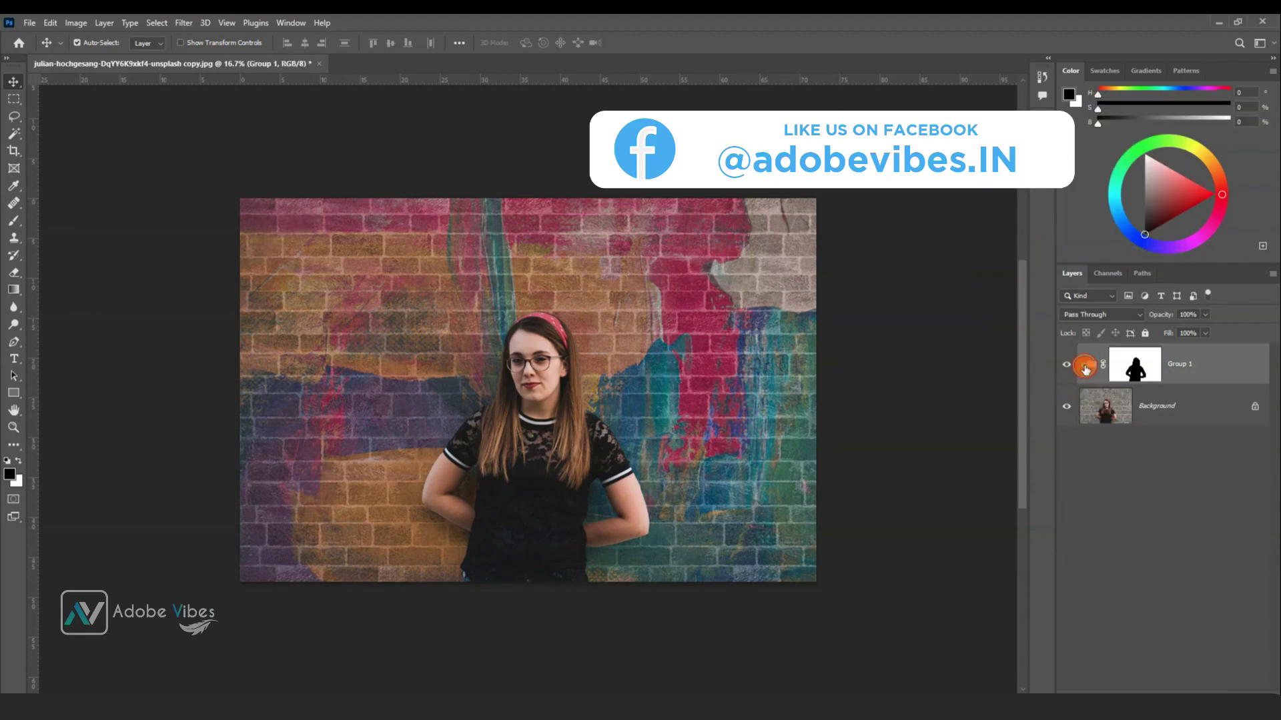
pyautogui.click(1065, 366)
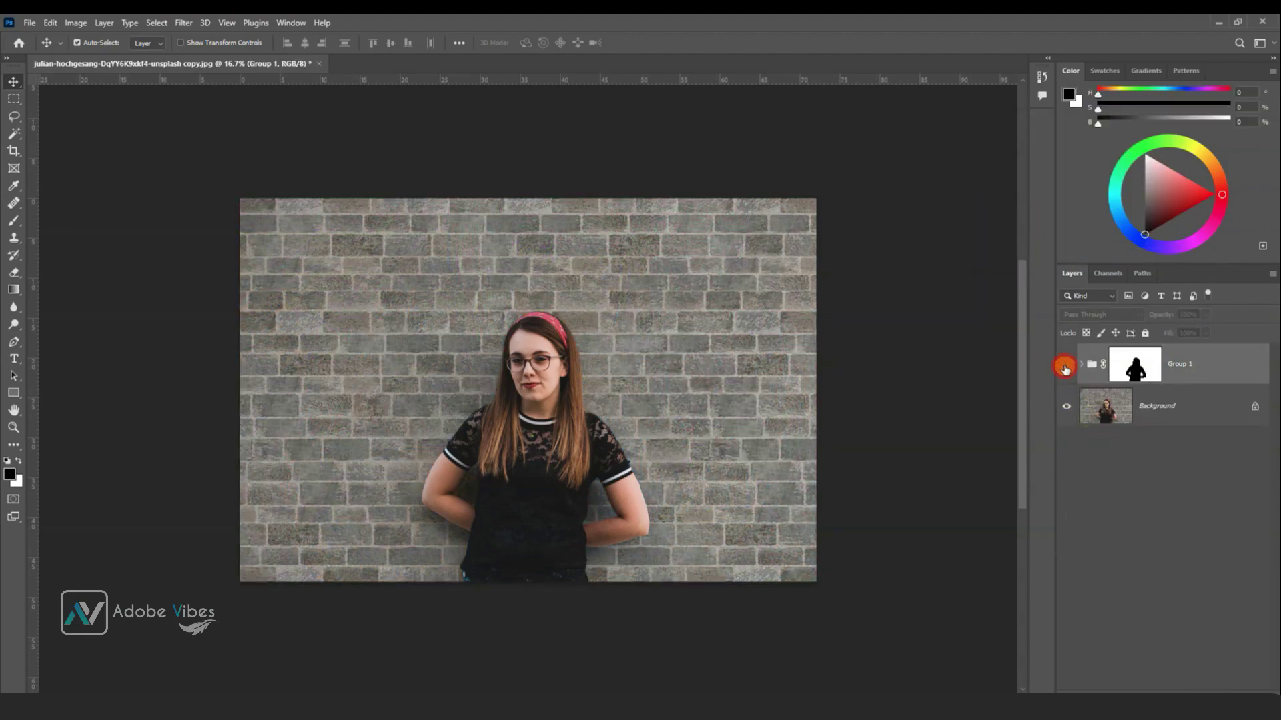
pyautogui.hotkey('ctrl', '+')
pyautogui.hotkey('ctrl', '+')
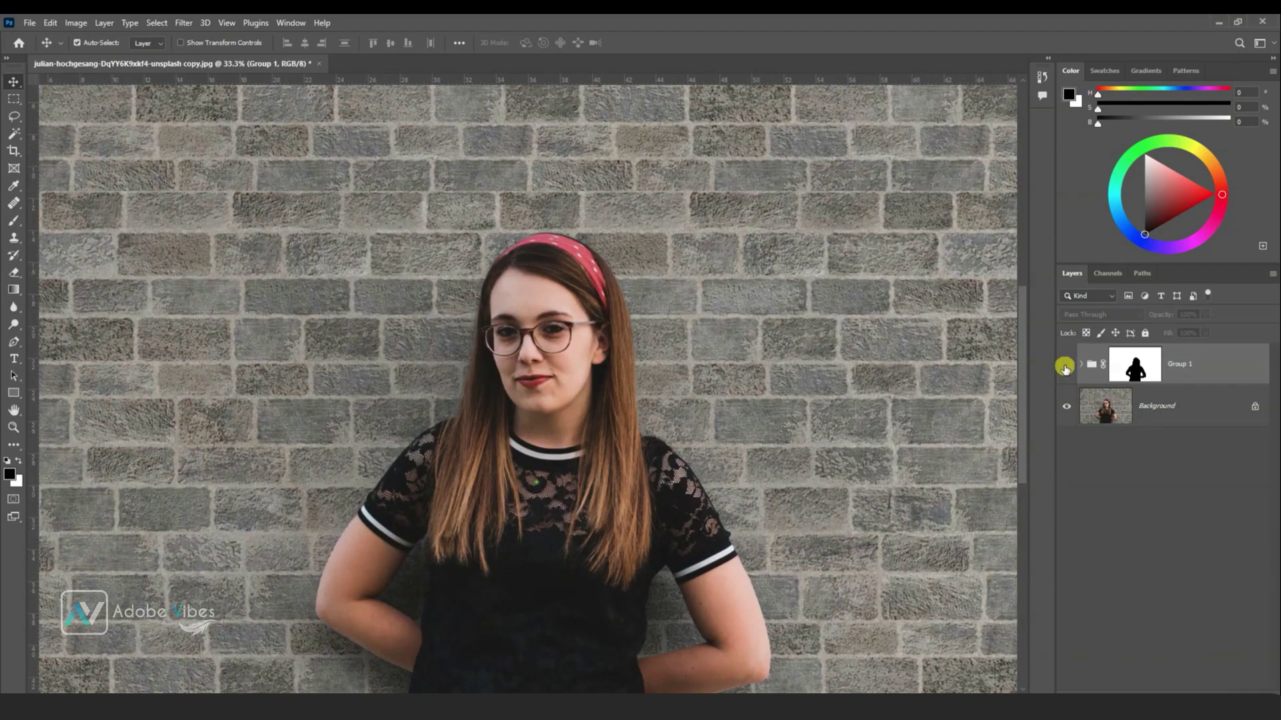
pyautogui.click(1065, 367)
pyautogui.click(1065, 366)
pyautogui.click(1065, 367)
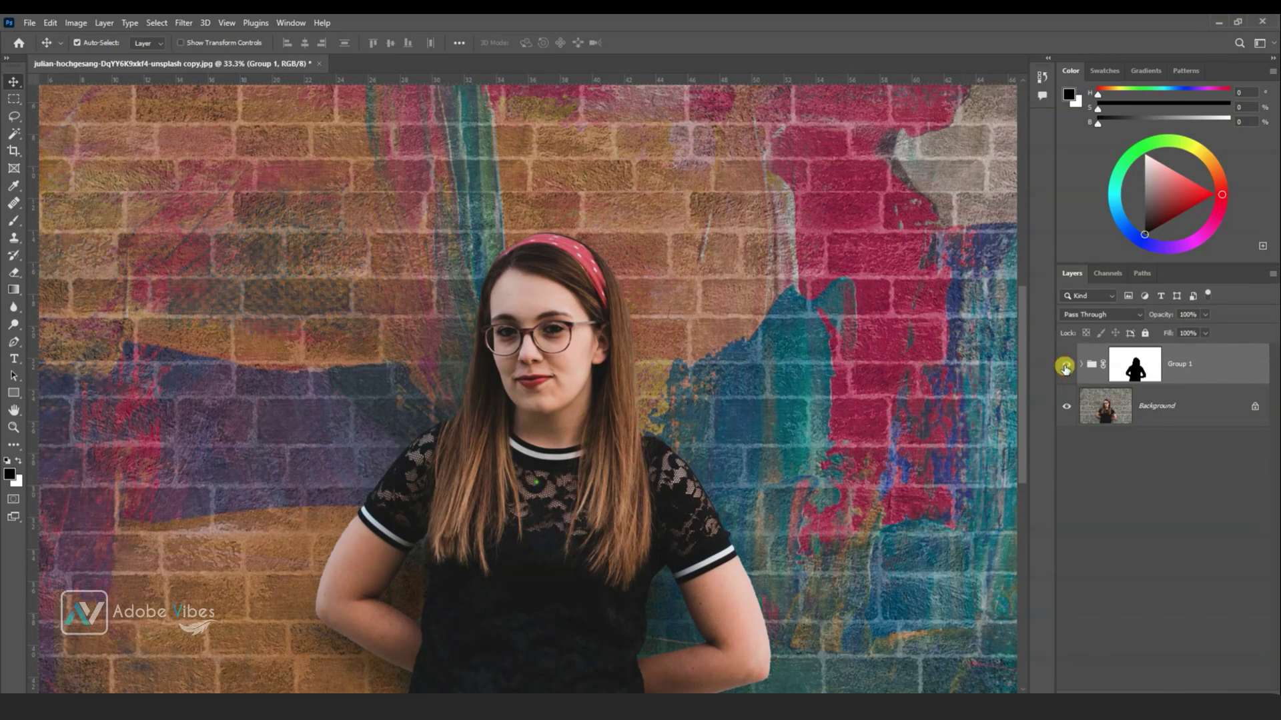
# - Hide and show Group 1 again to compare the plain and painted walls, and examine the whole image
pyautogui.click(1064, 367)
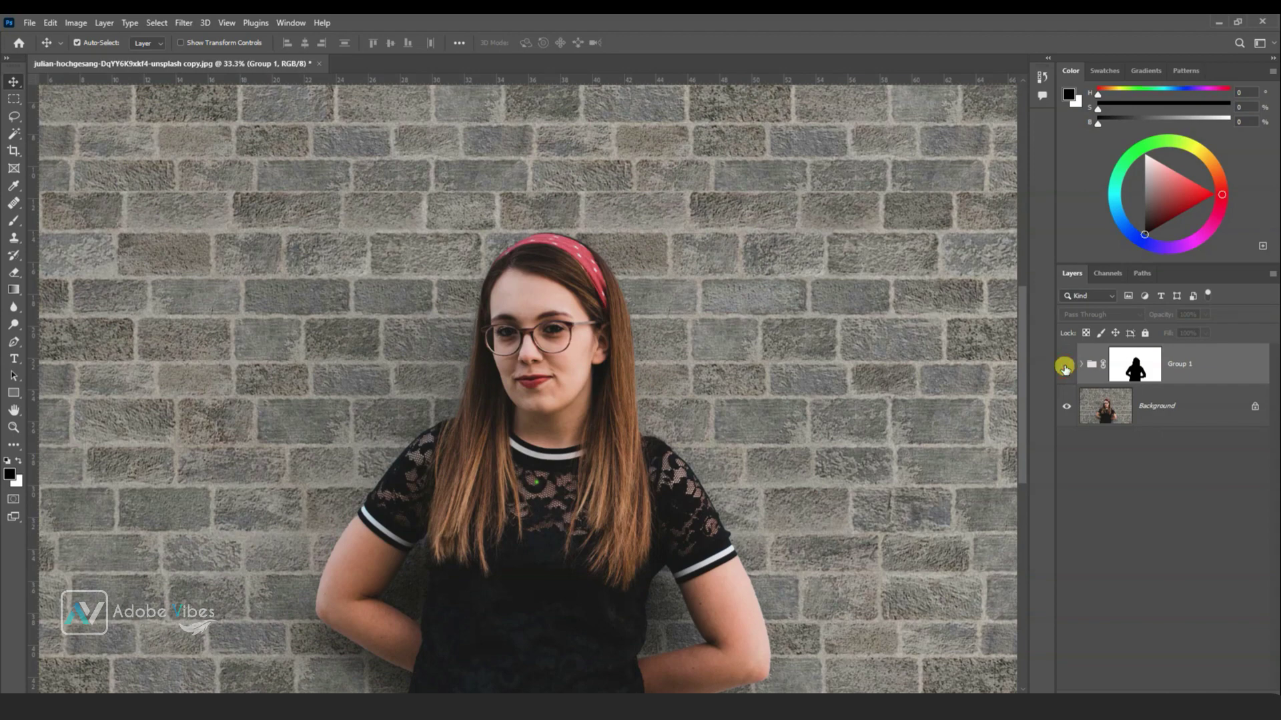
pyautogui.click(1065, 367)
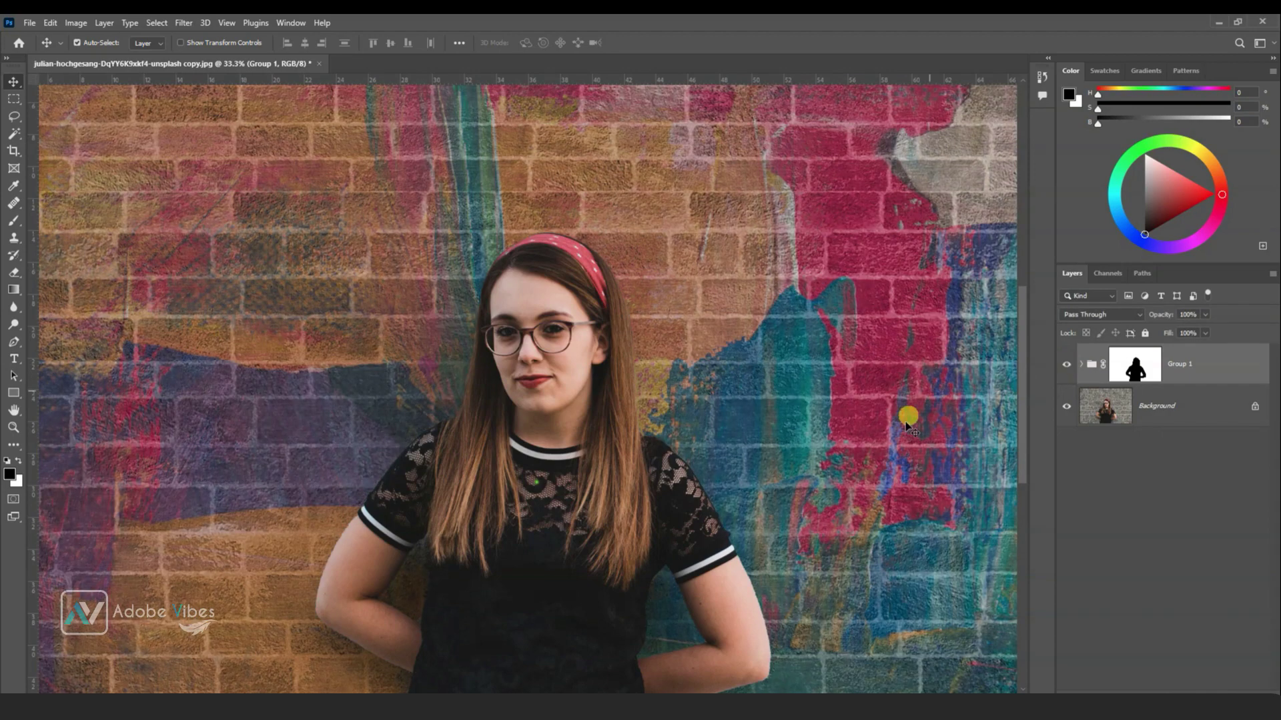
pyautogui.scroll(-2, 907, 427)
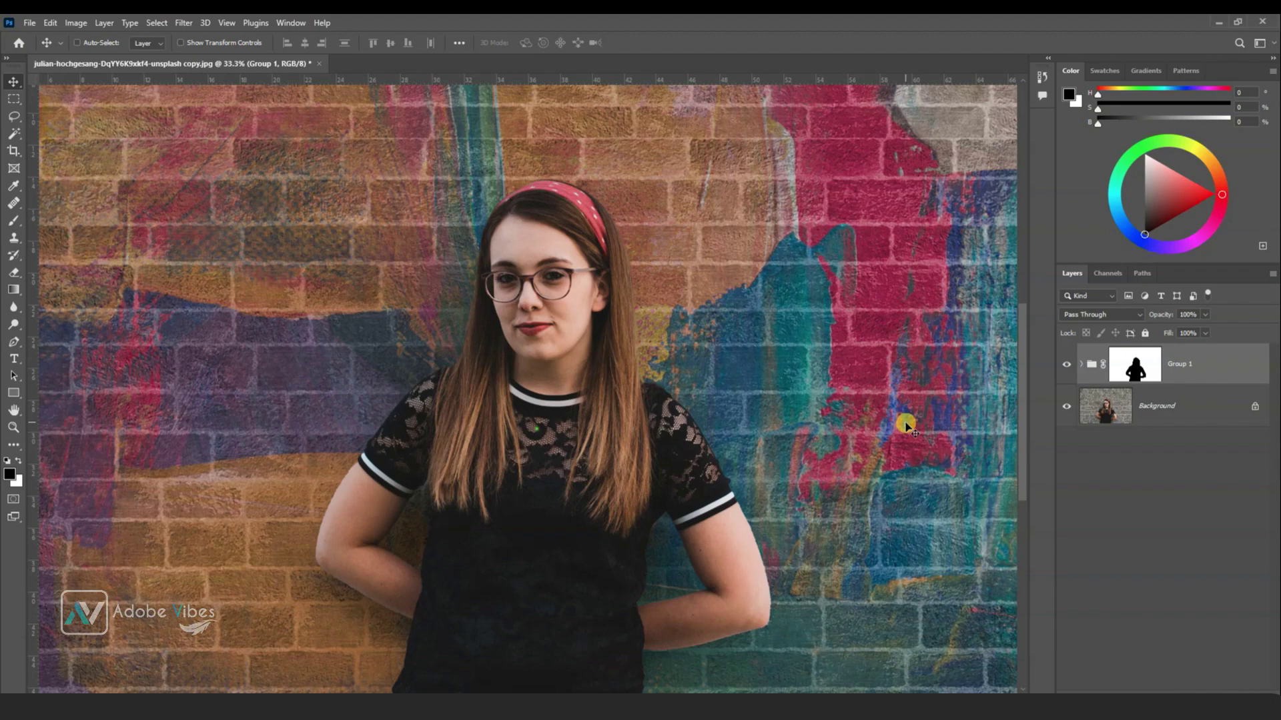
pyautogui.scroll(-2, 907, 427)
pyautogui.scroll(-3, 907, 427)
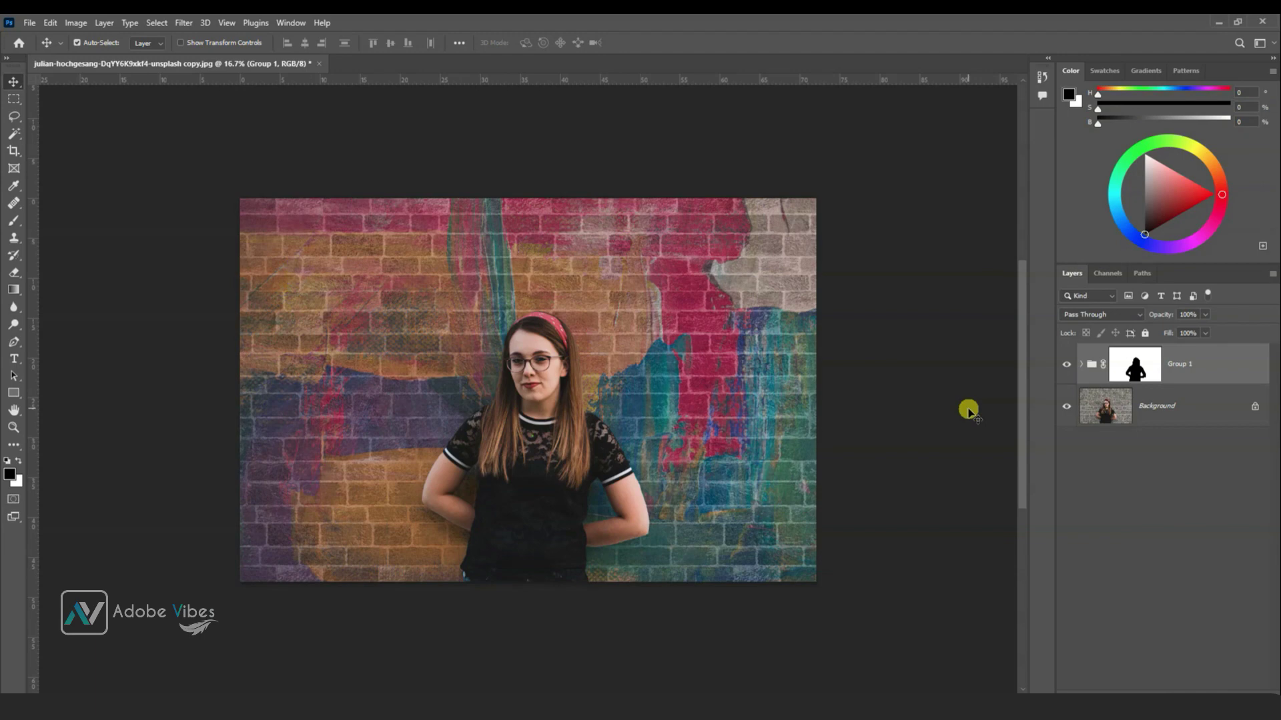
# - Expand Group 1 and open the contents of the painting smart object for editing
pyautogui.click(1081, 365)
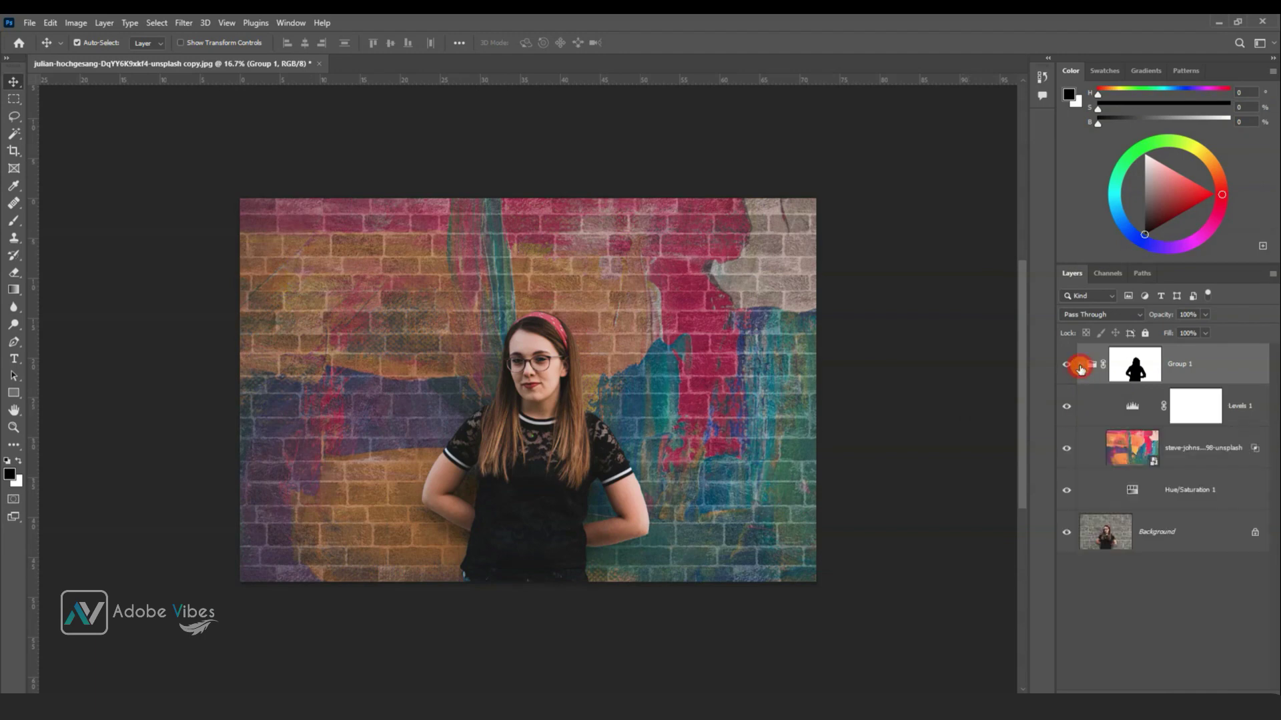
pyautogui.click(1126, 458)
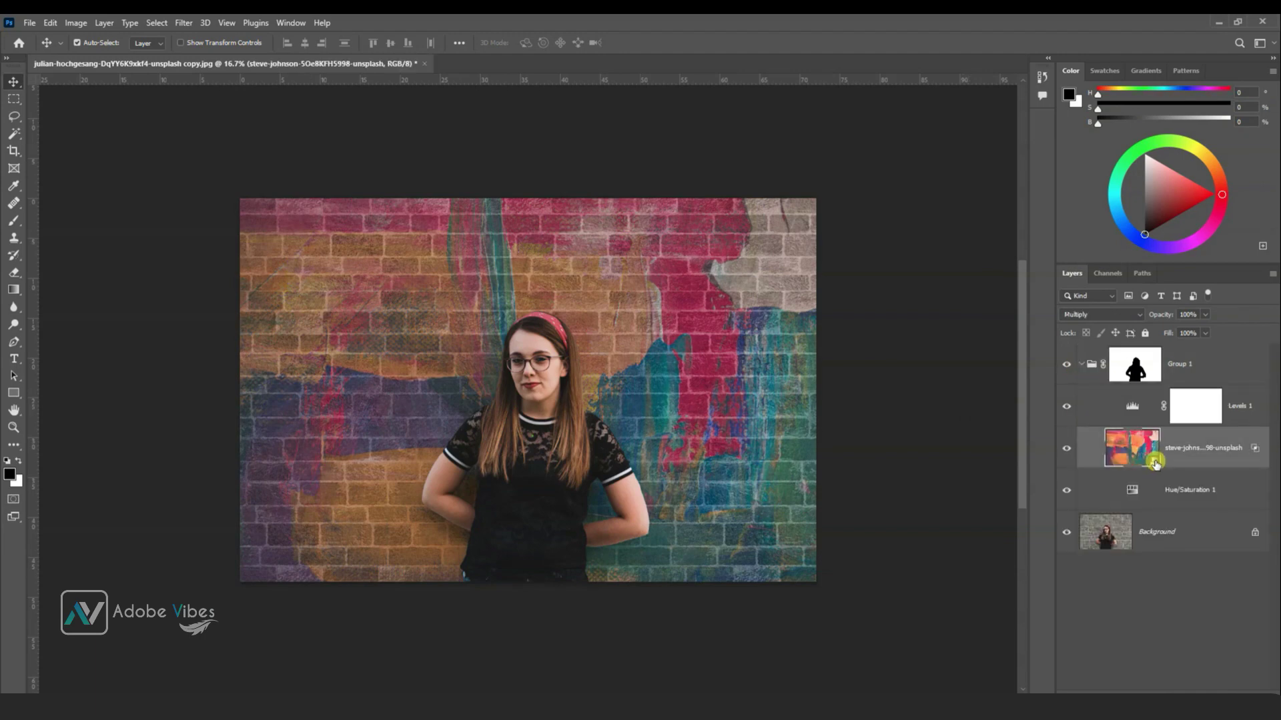
pyautogui.doubleClick(1153, 461)
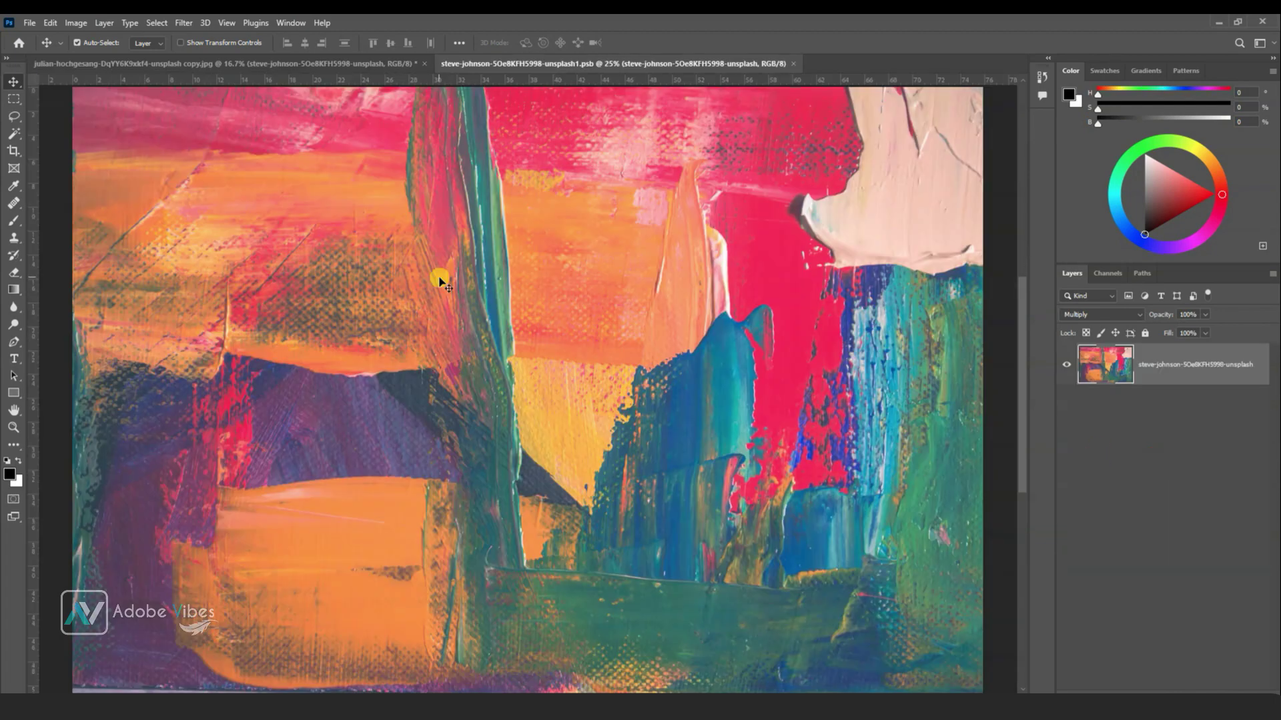
# - Place the pexels mural image of the woman in the green headscarf as an embedded layer above the painting
pyautogui.hotkey('ctrl', '-')
pyautogui.hotkey('ctrl', '-')
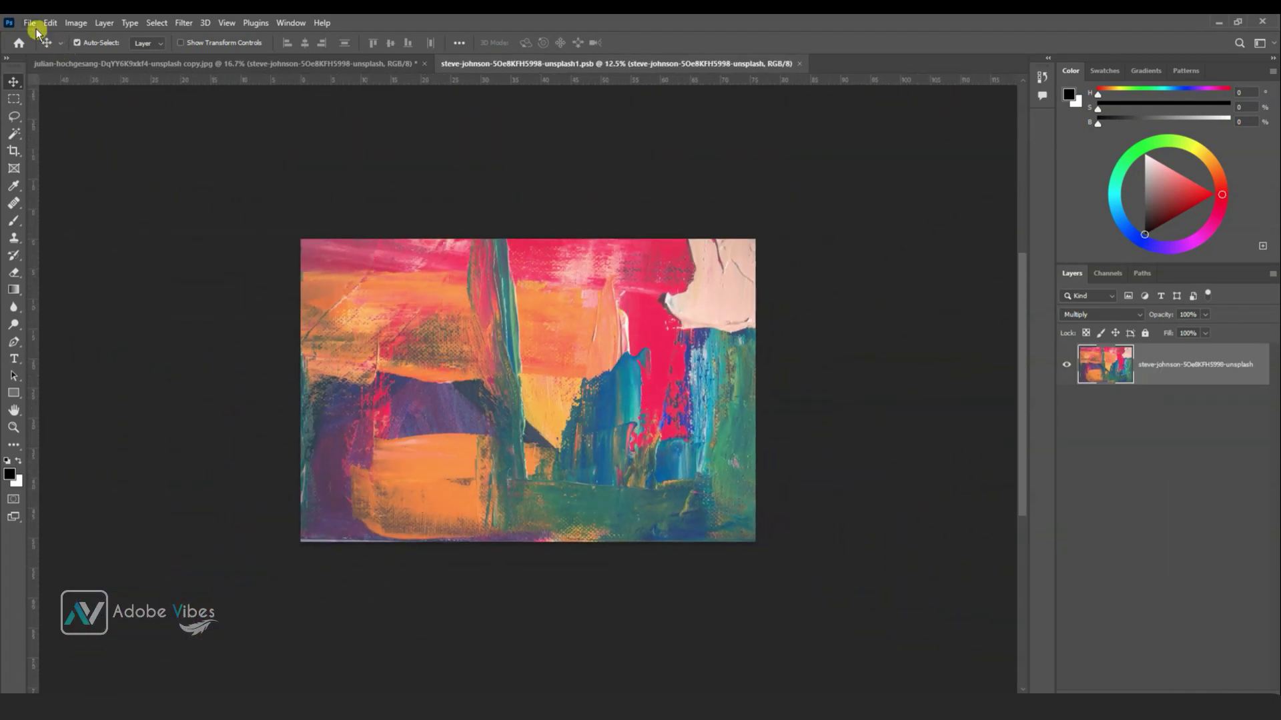
pyautogui.click(32, 24)
pyautogui.click(55, 272)
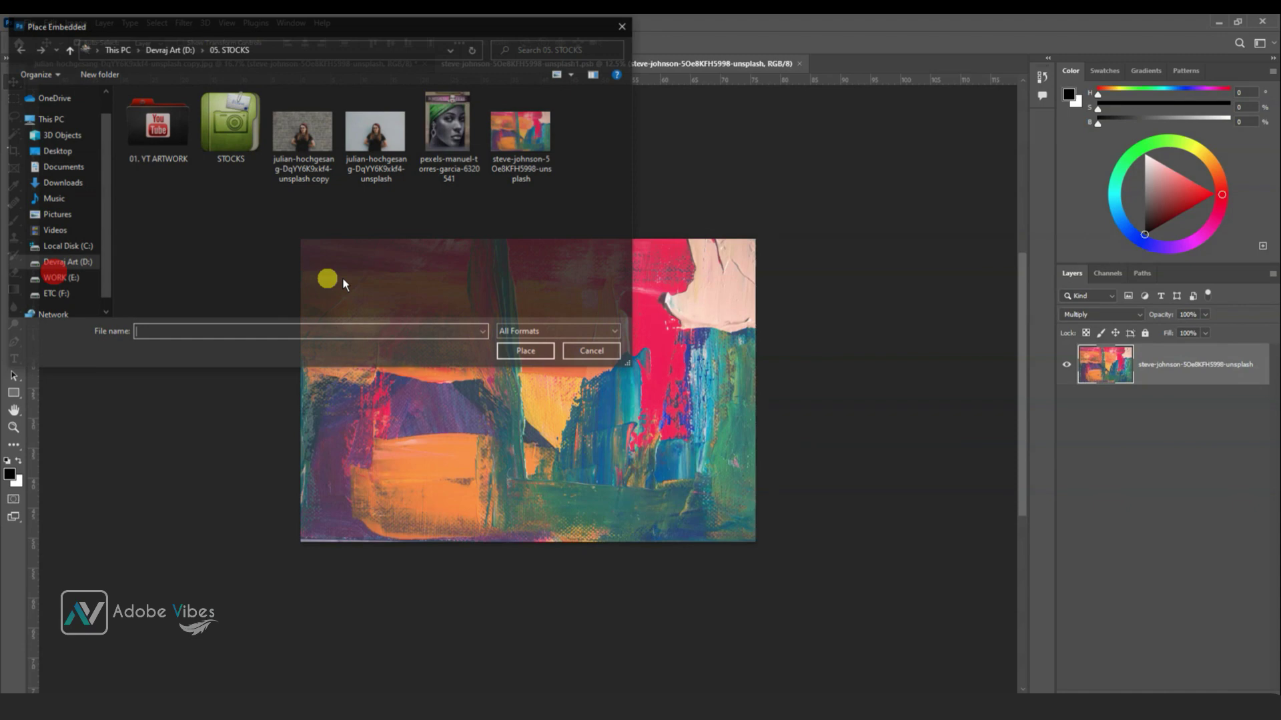
pyautogui.doubleClick(447, 126)
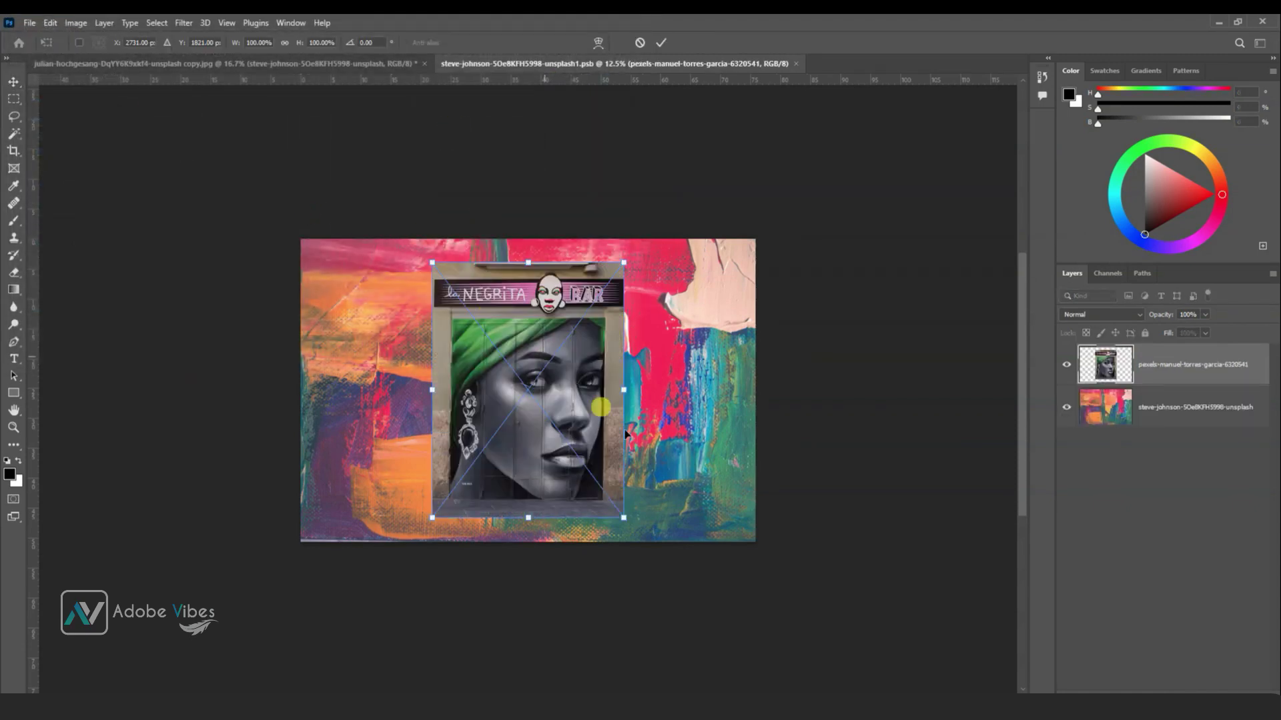
# - Scale the placed mural image to 298.76%, position it so the face fills the whole canvas, and apply the placement
pyautogui.moveTo(624, 517); pyautogui.dragTo(814, 661)
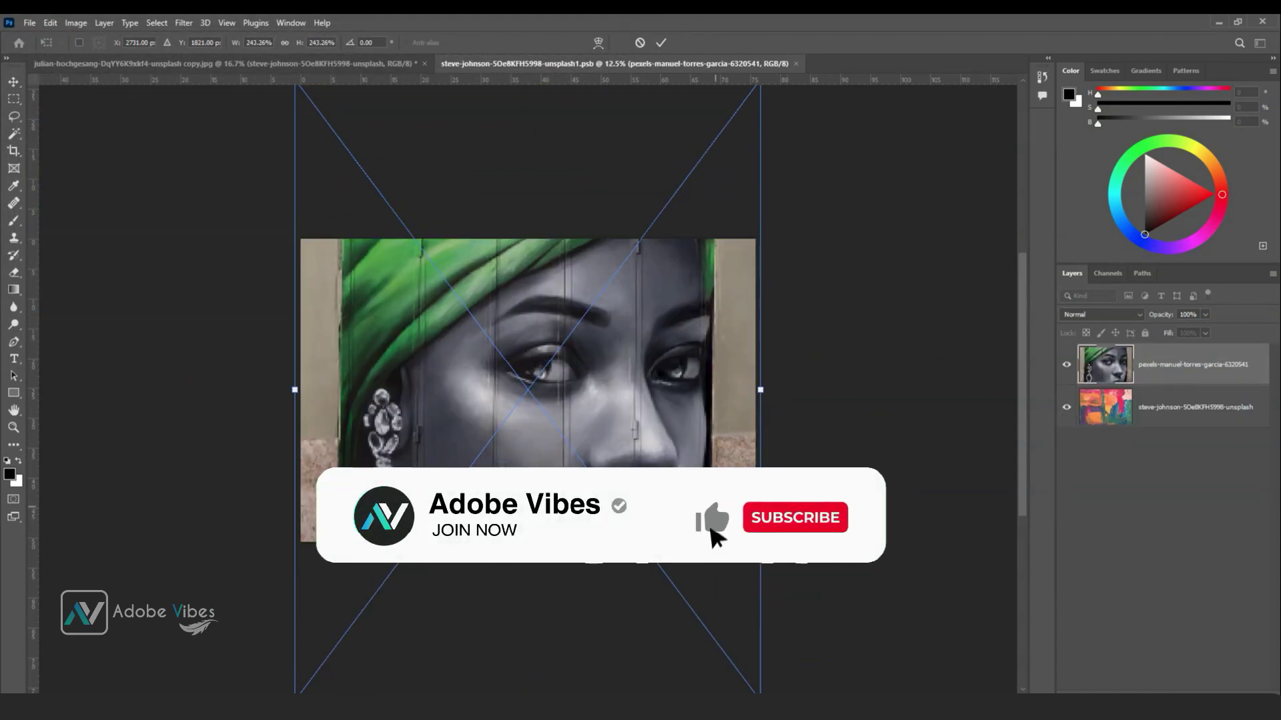
pyautogui.moveTo(715, 158); pyautogui.dragTo(666, 438)
pyautogui.hotkey('ctrl', '-')
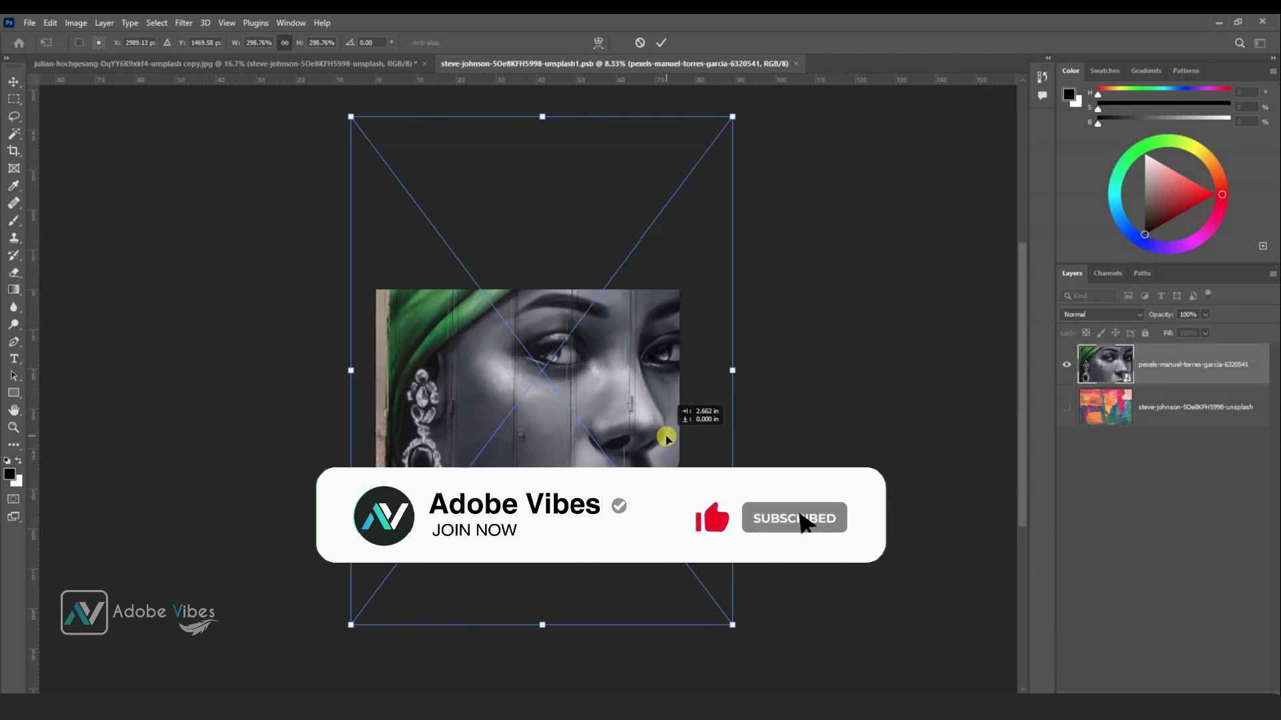
pyautogui.click(661, 42)
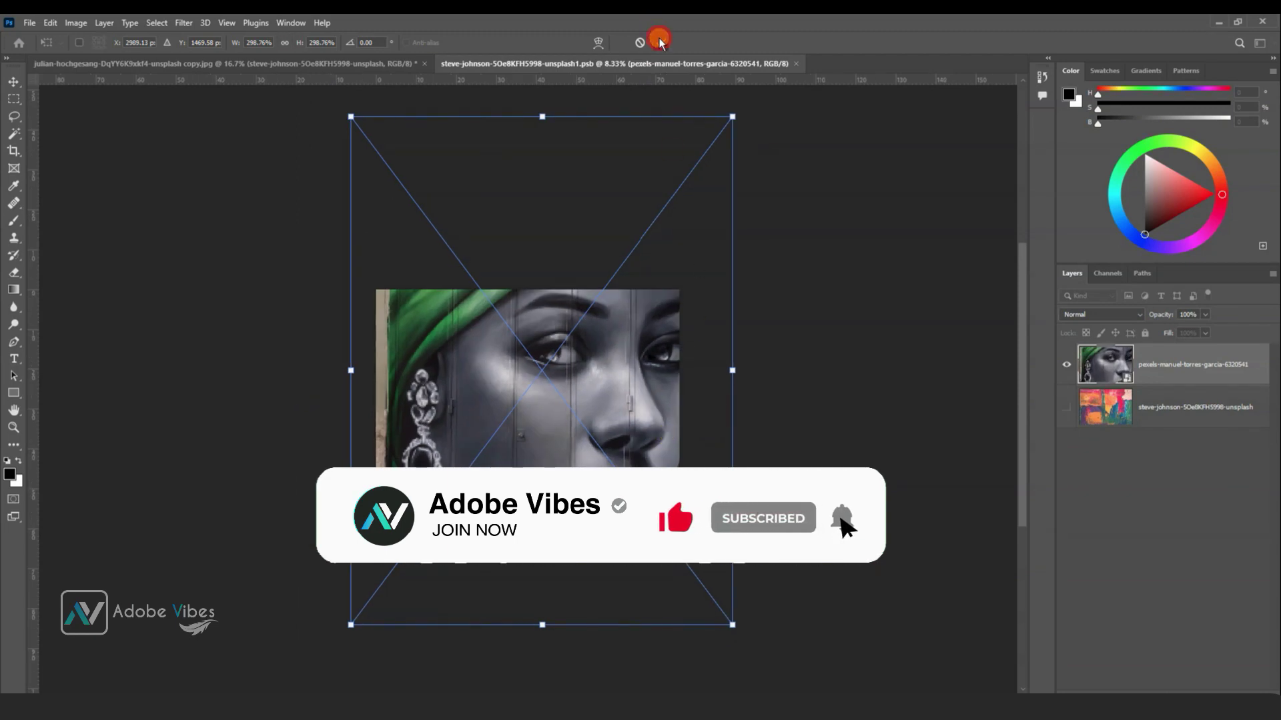
# - Save and close the smart object's contents, and compare the brick wall with the mural layer hidden and shown
pyautogui.click(803, 66)
pyautogui.click(572, 278)
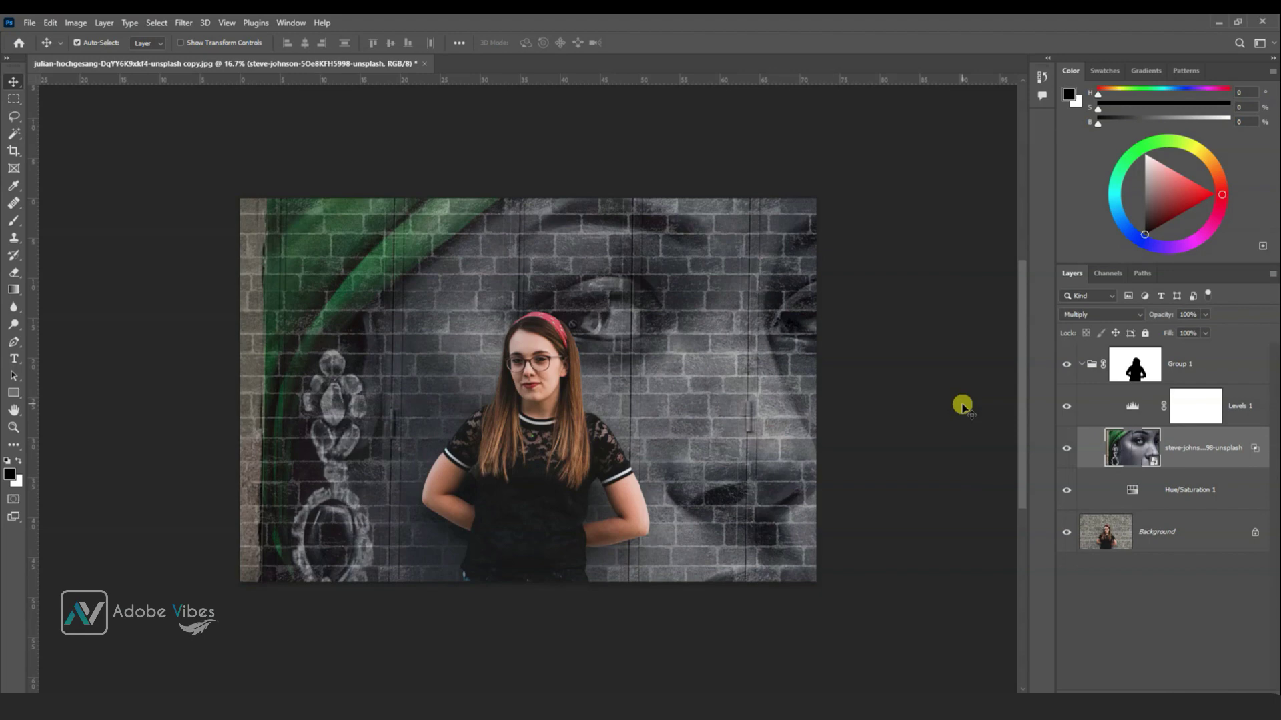
pyautogui.click(1067, 449)
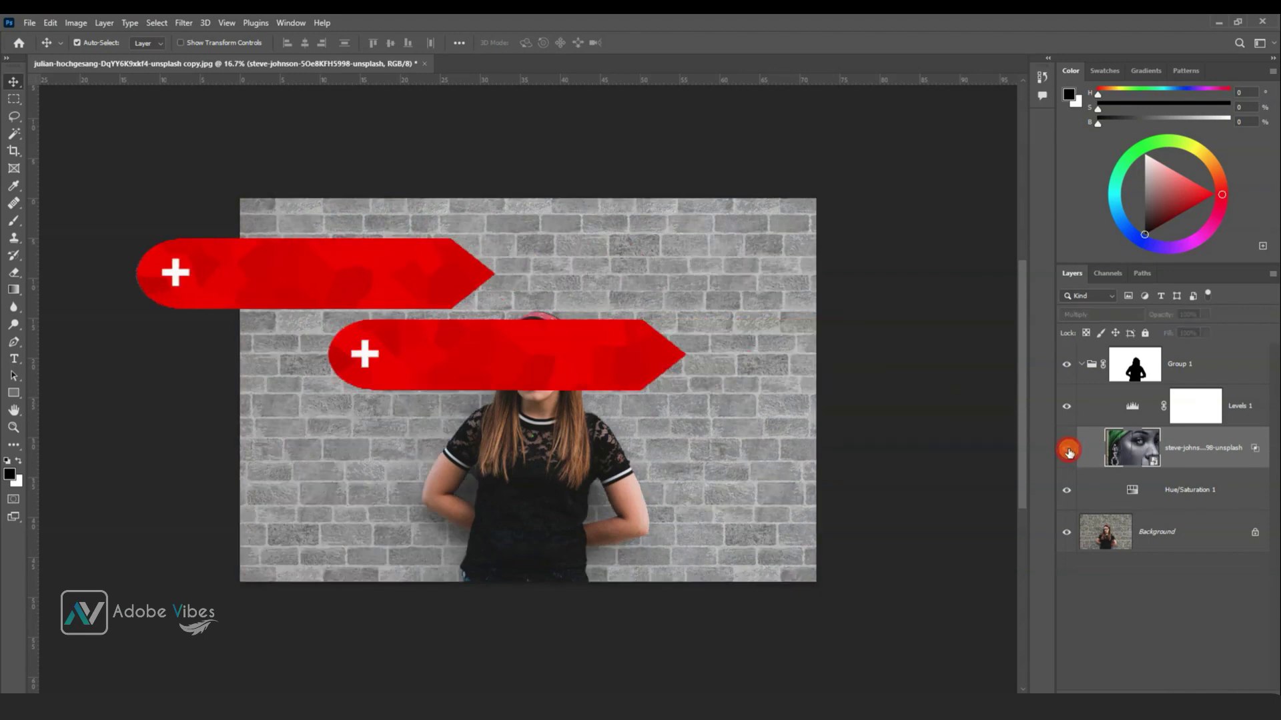
pyautogui.click(1068, 450)
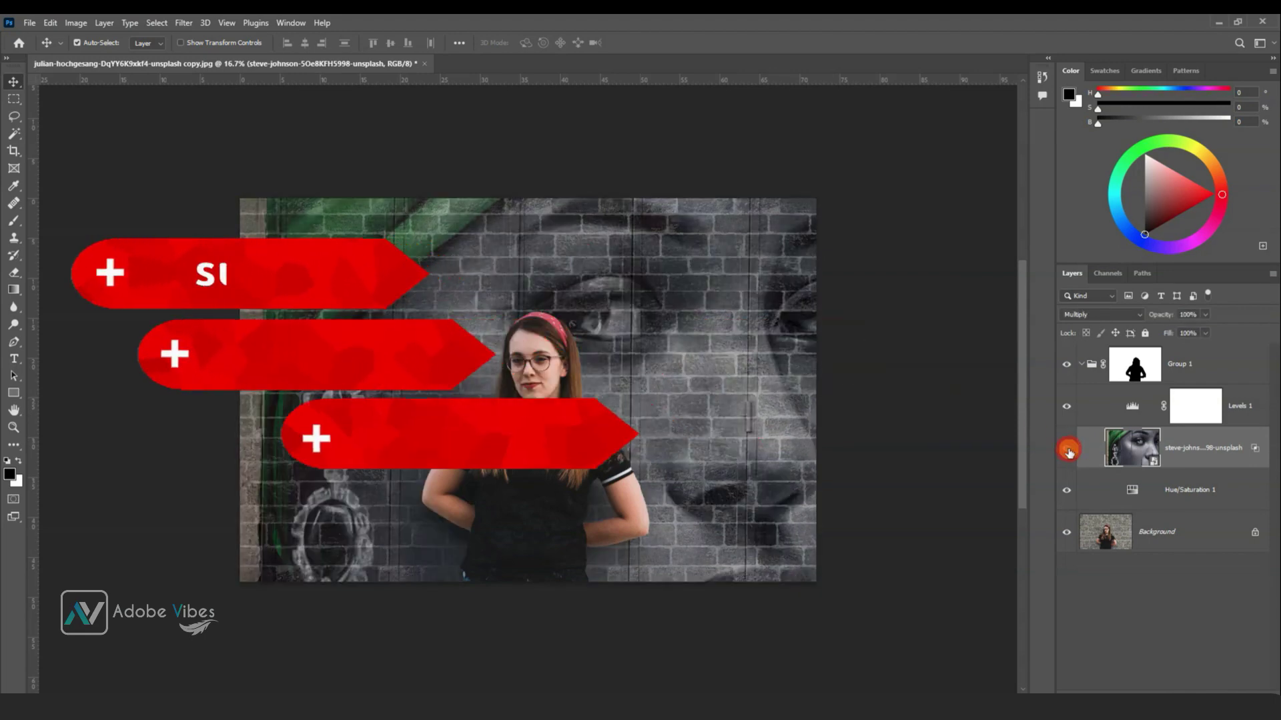
# - Switch the smart object's artwork back to the colourful painting by hiding the mural layer and showing the painting, and save and close it
pyautogui.doubleClick(1150, 460)
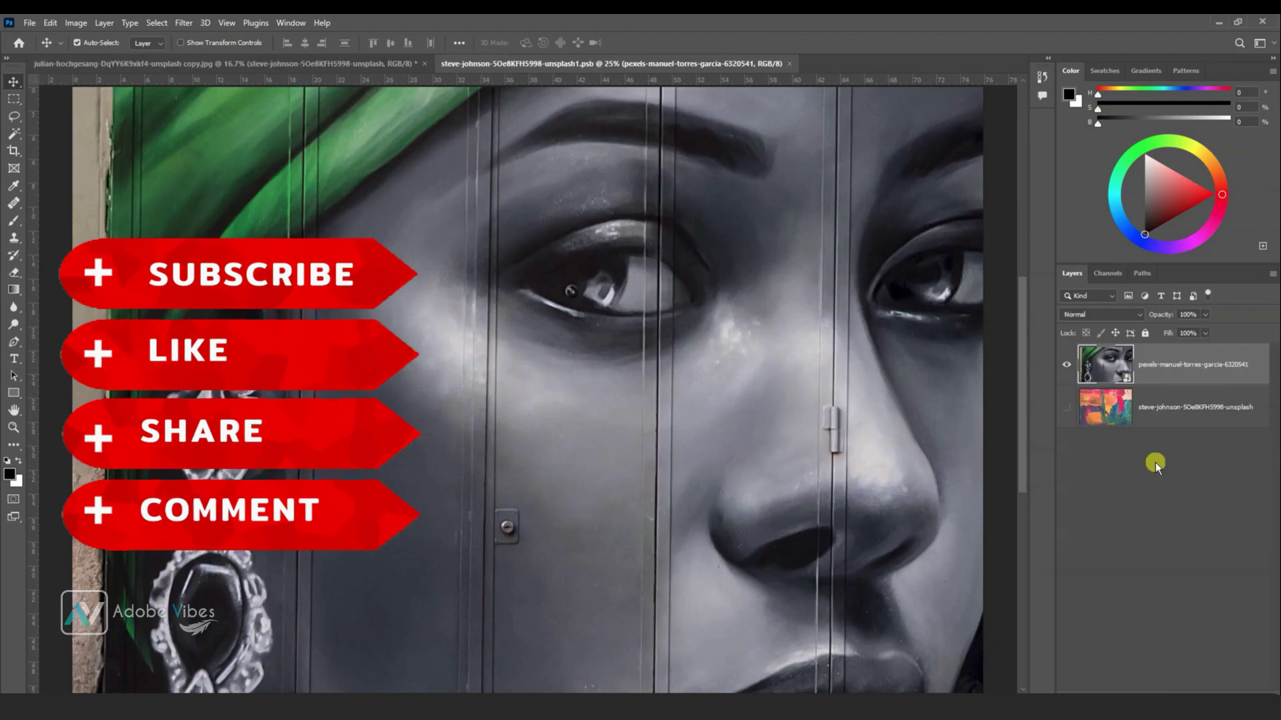
pyautogui.click(1067, 364)
pyautogui.click(1068, 408)
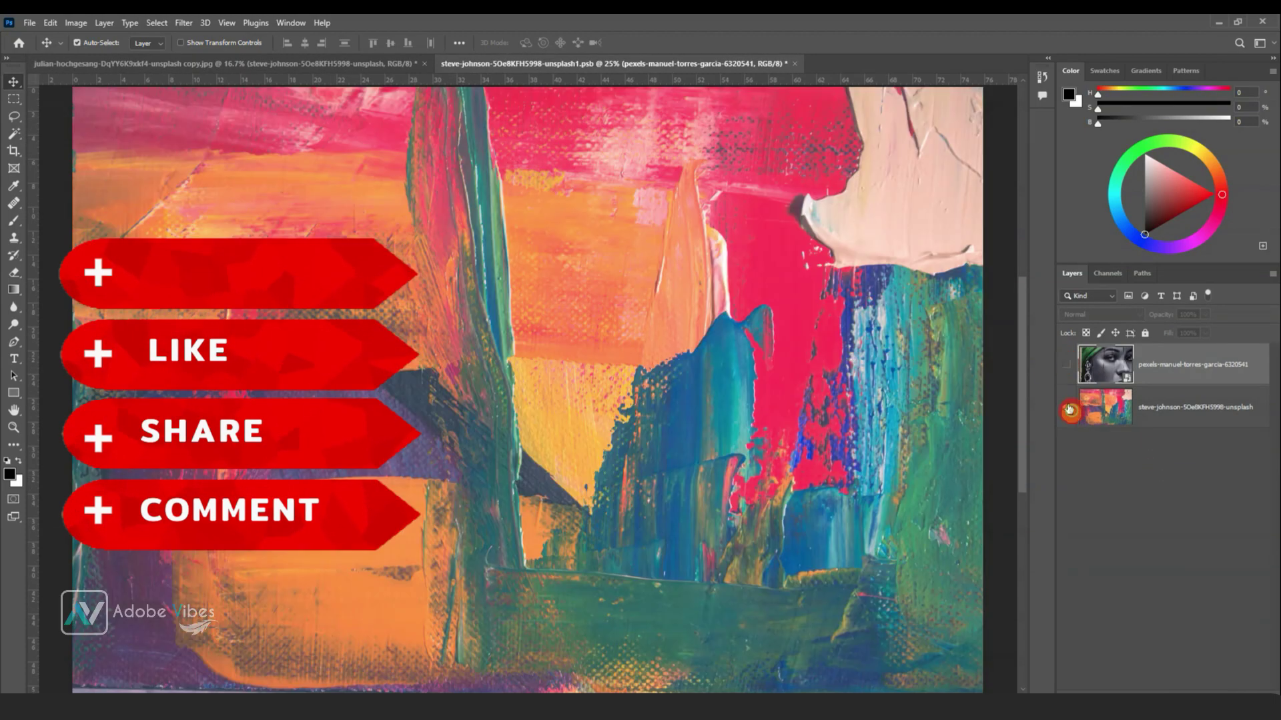
pyautogui.click(795, 64)
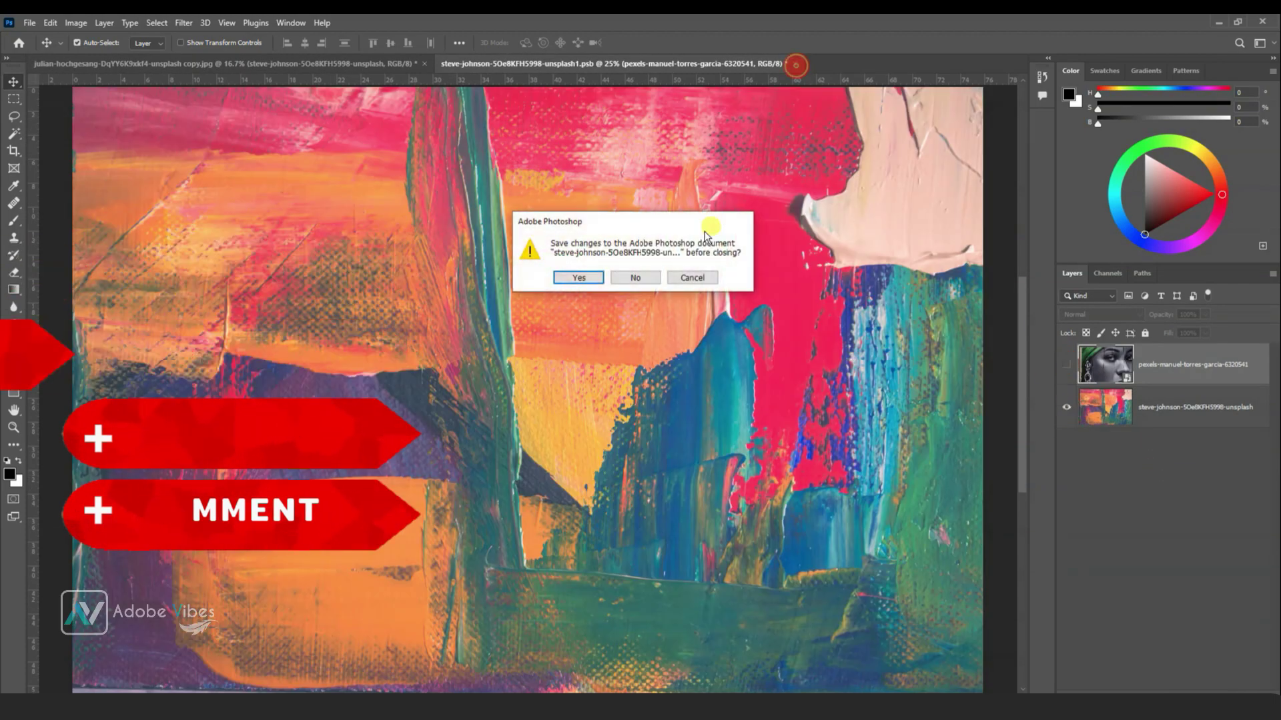
pyautogui.click(578, 279)
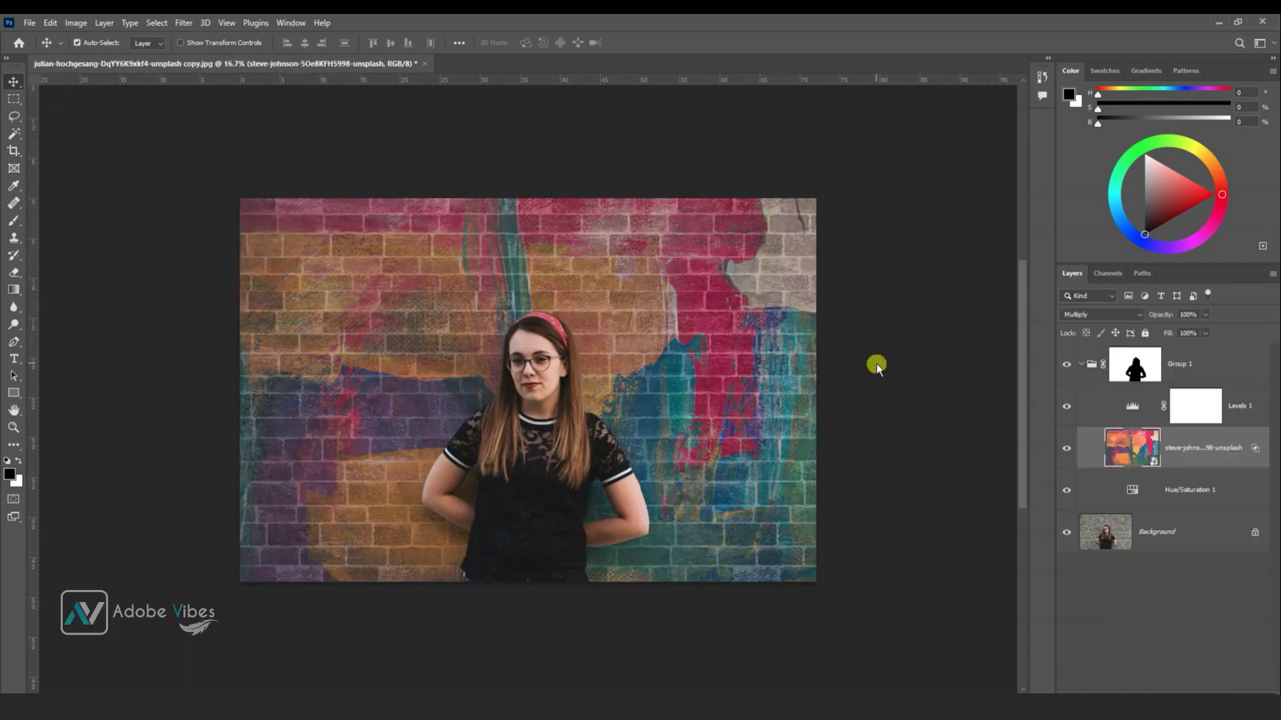
# - Collapse Group 1 and compare the final image with the group hidden and shown, finishing with the image fitted to the window
pyautogui.hotkey('ctrl', '-')
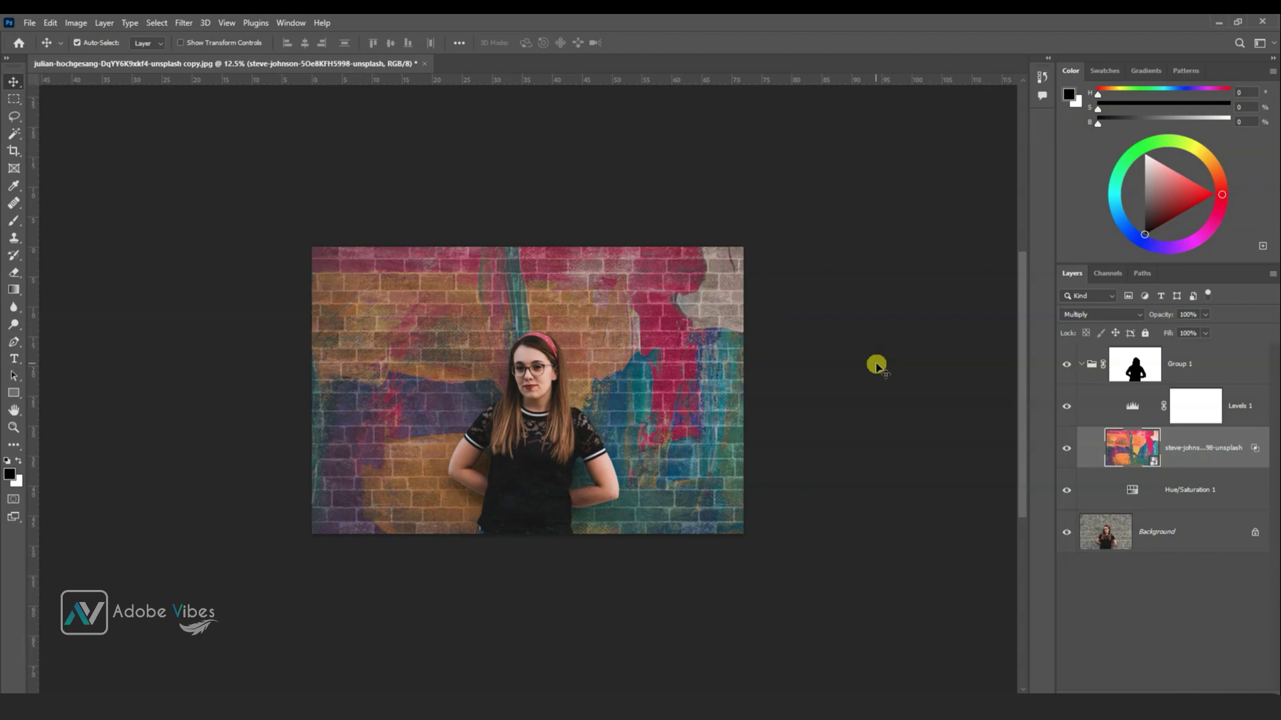
pyautogui.click(1079, 369)
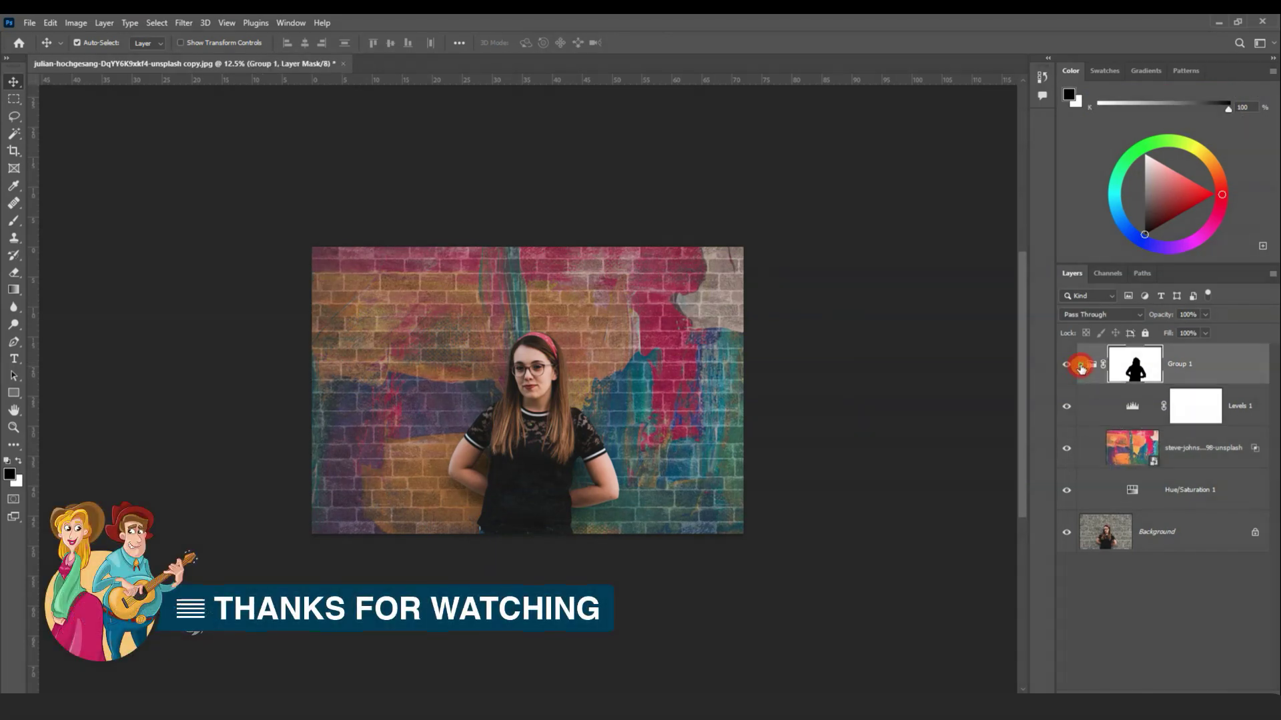
pyautogui.click(1081, 366)
pyautogui.click(1068, 367)
pyautogui.click(1067, 367)
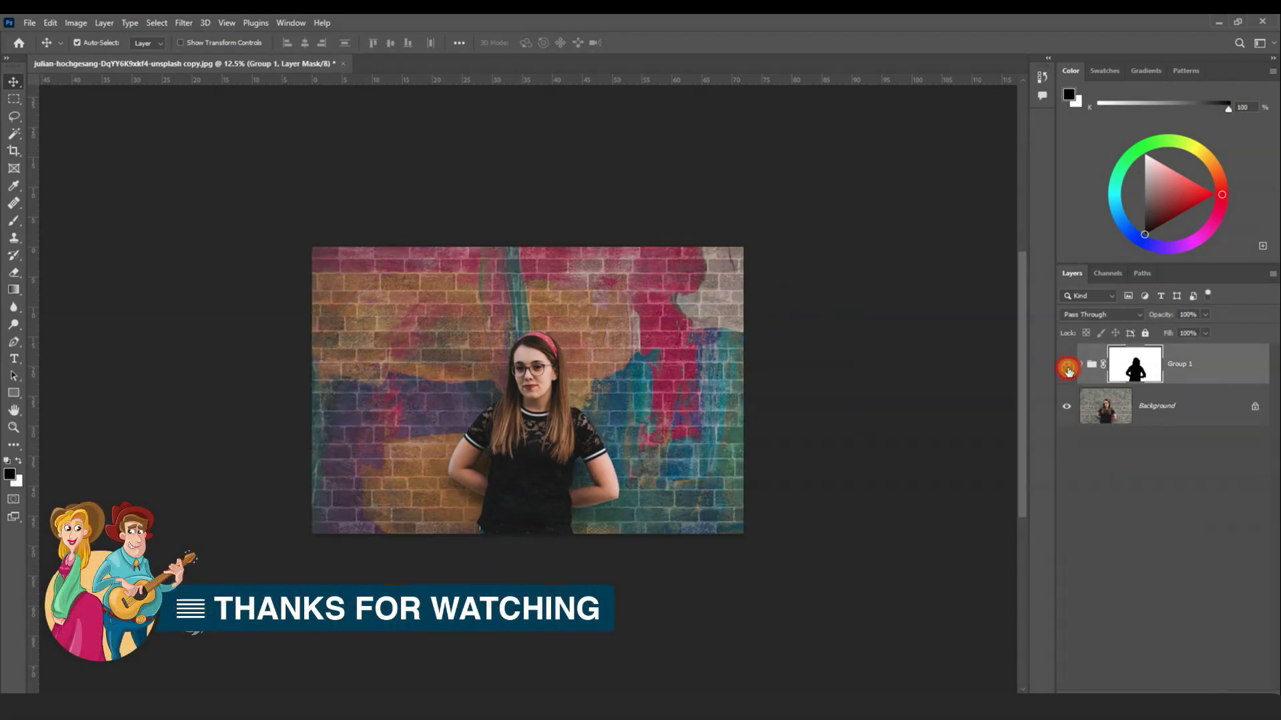
pyautogui.hotkey('ctrl', '+')
pyautogui.hotkey('ctrl', '0')
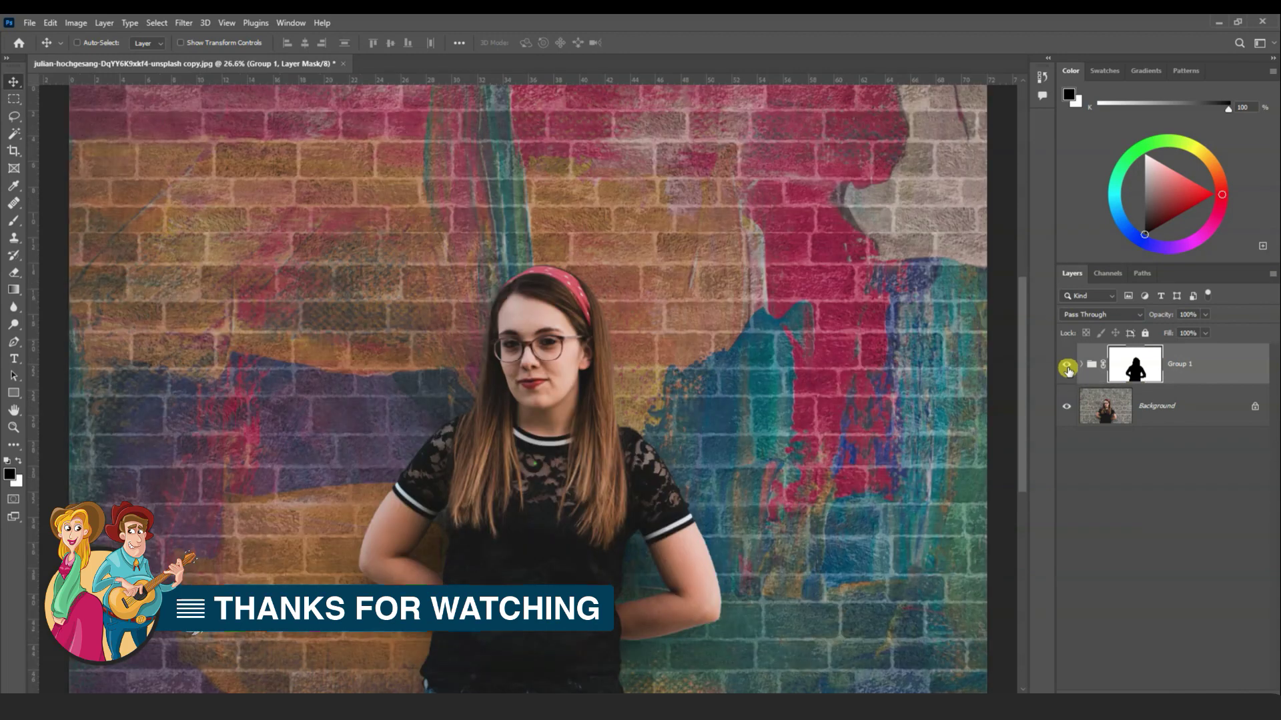